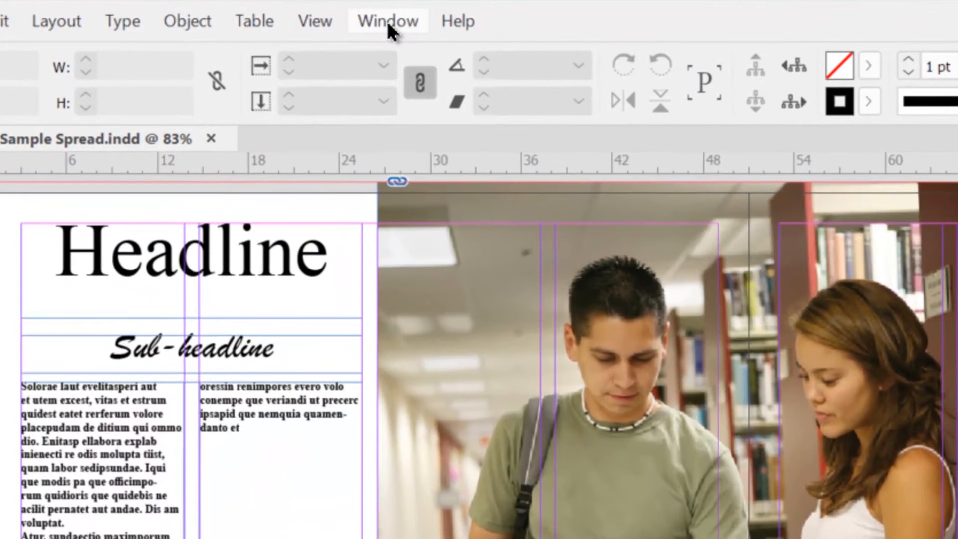
Show the Object Styles panel and float it over the page beside the column of small photos
left_click(251, 9)
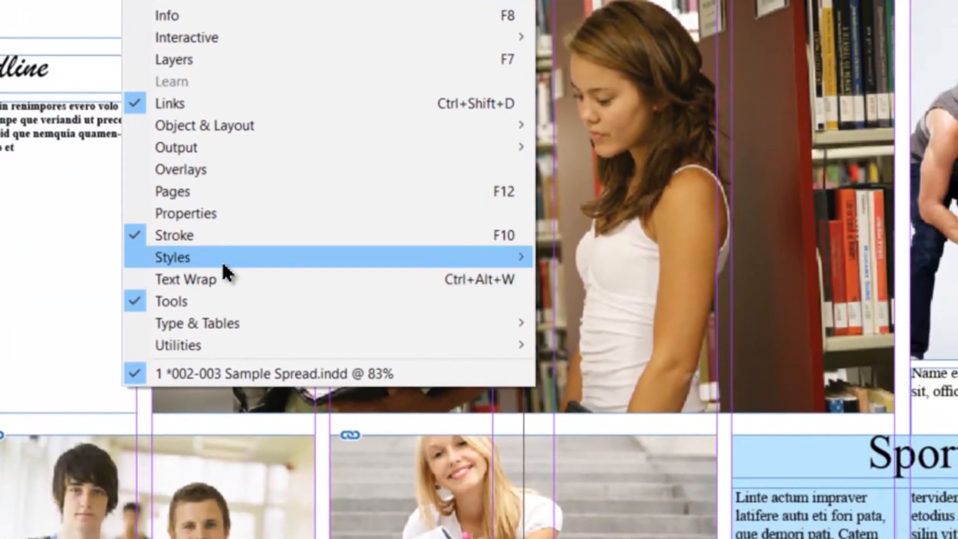
mouse_move(223, 265)
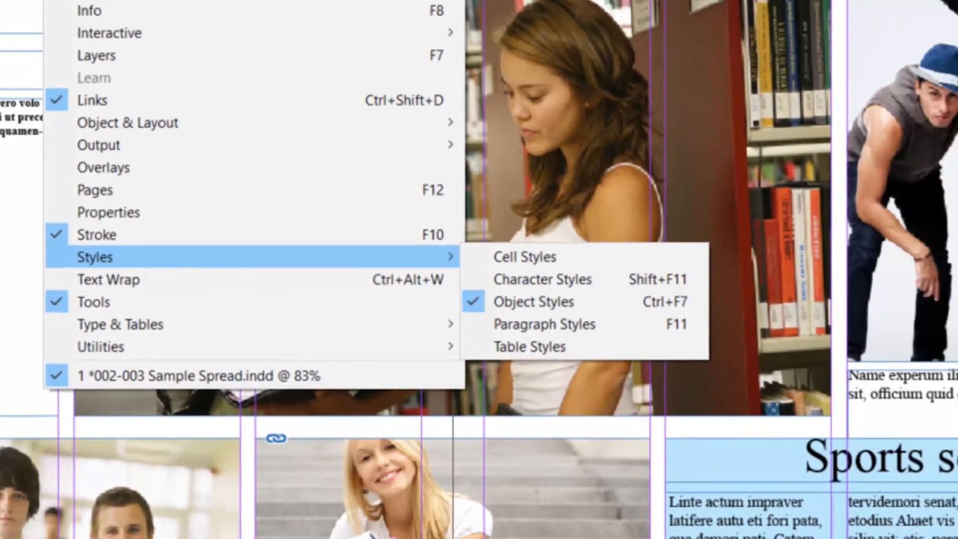
left_click(619, 302)
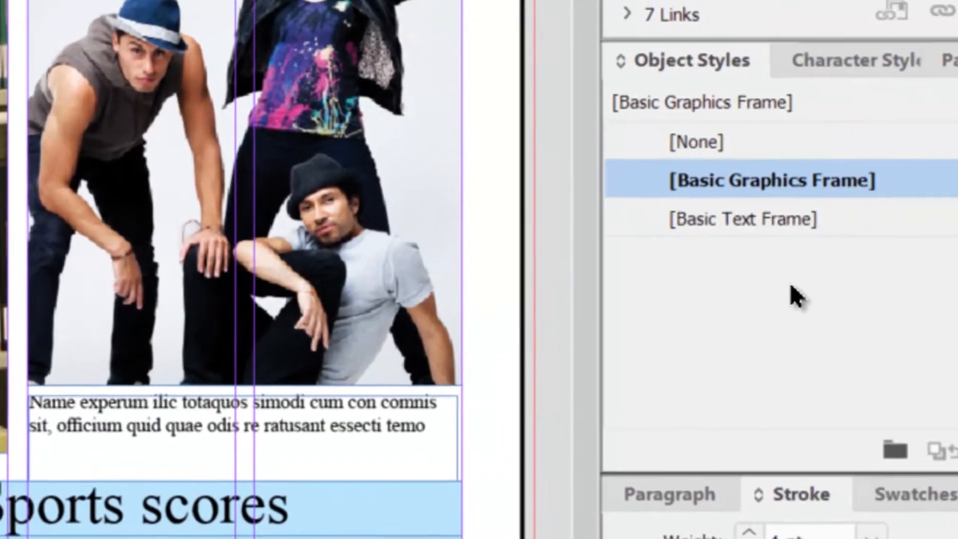
left_click(592, 320)
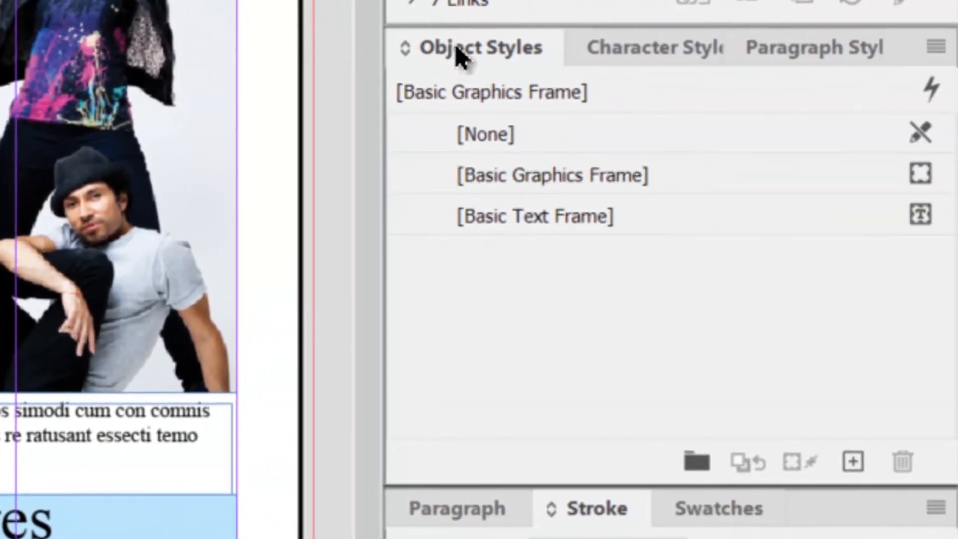
left_click_drag(491, 49, 554, 0)
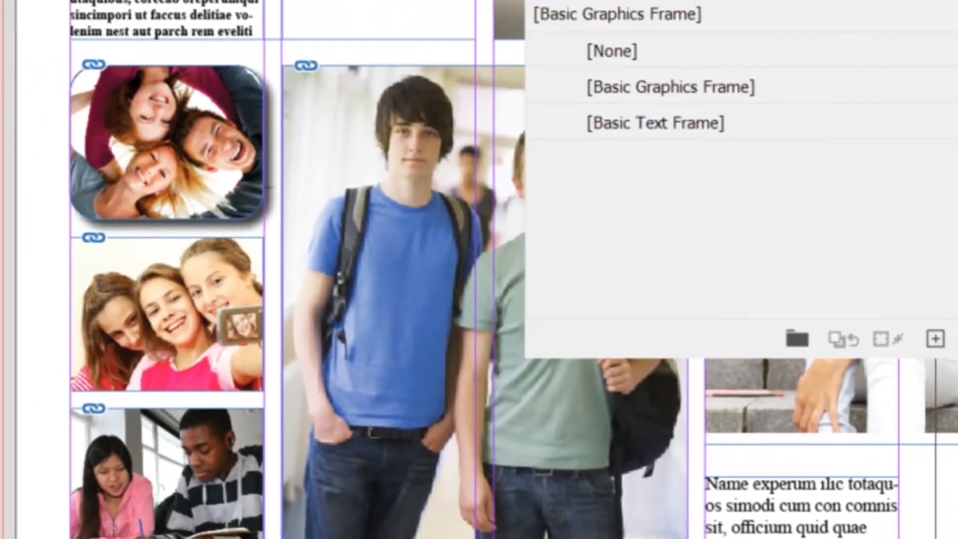
left_click_drag(613, 0, 442, 49)
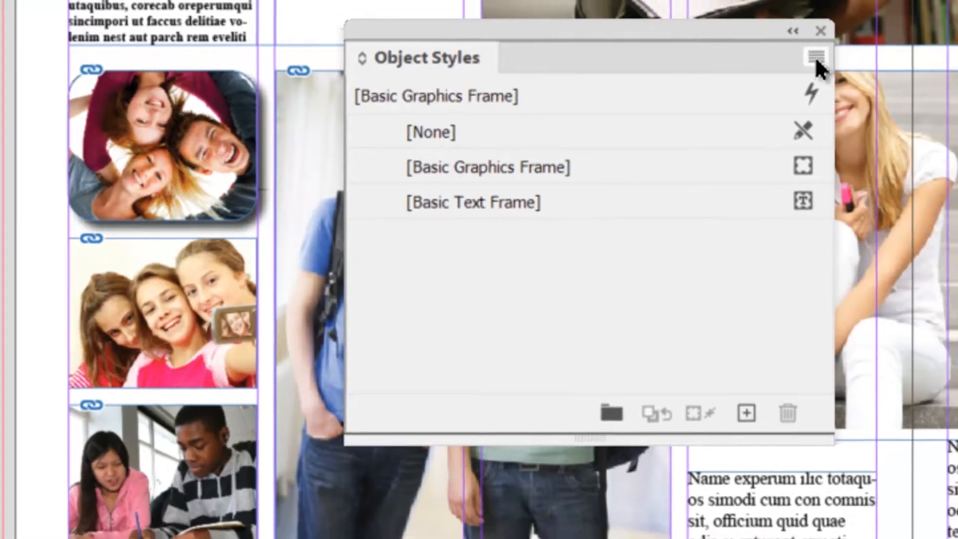
Start a new object style with a drop shadow, setting both shadow offsets to 0p5 and the angle to 126°
left_click(837, 51)
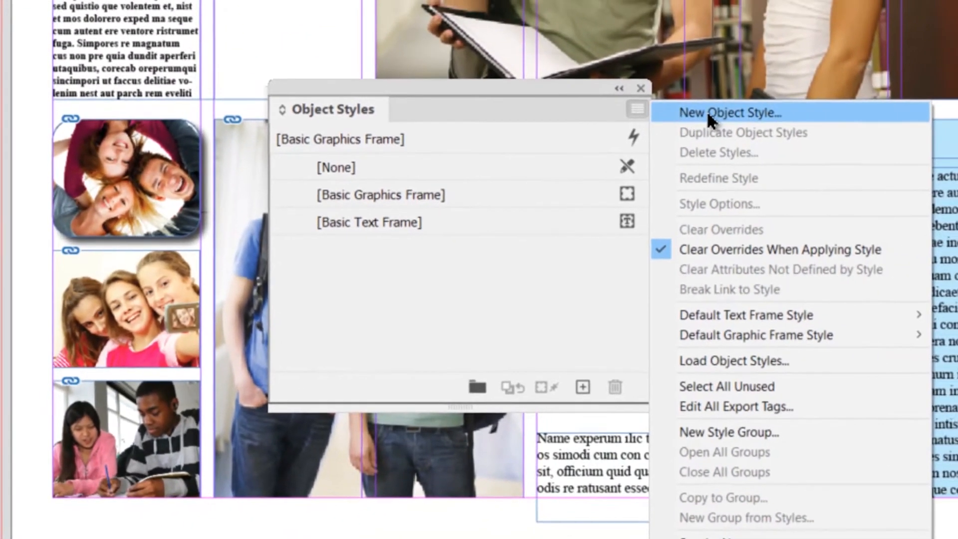
left_click(717, 104)
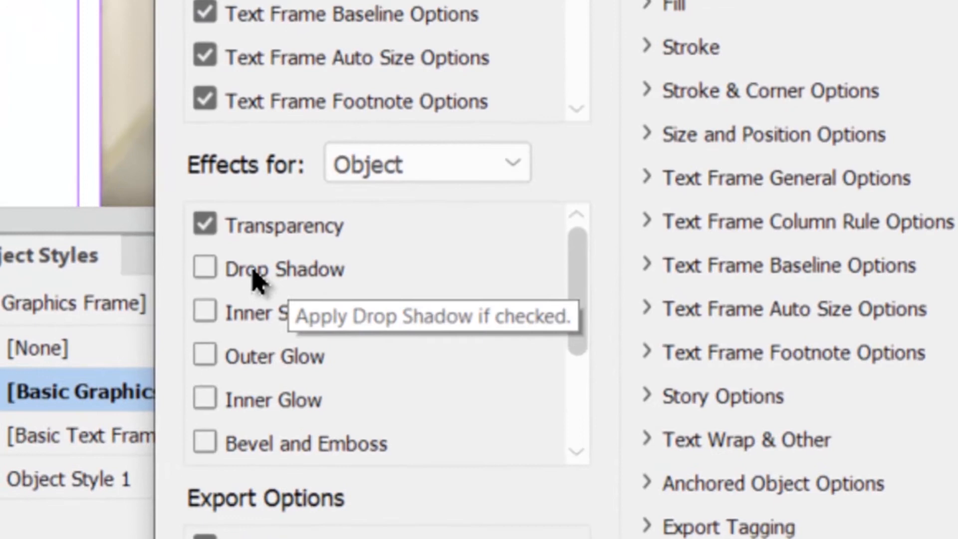
left_click(254, 274)
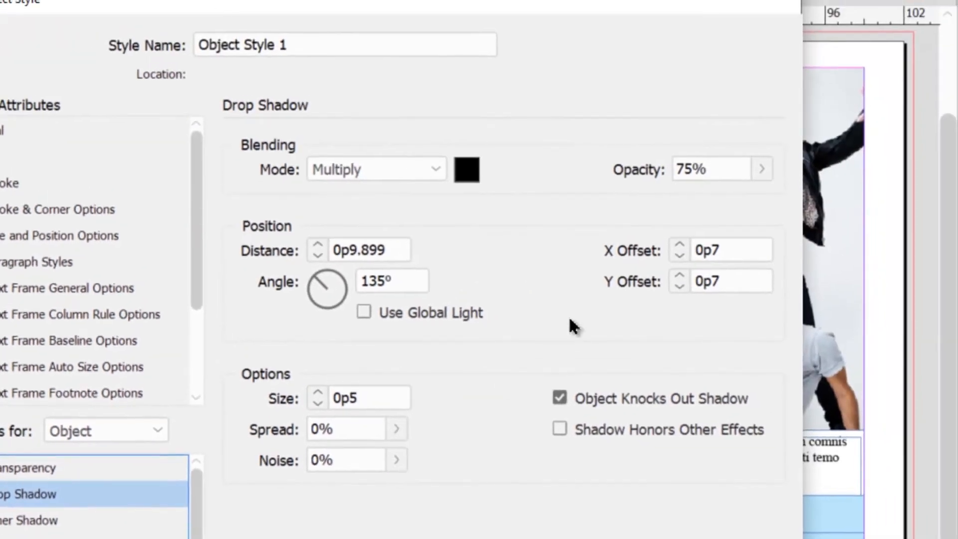
left_click(680, 255)
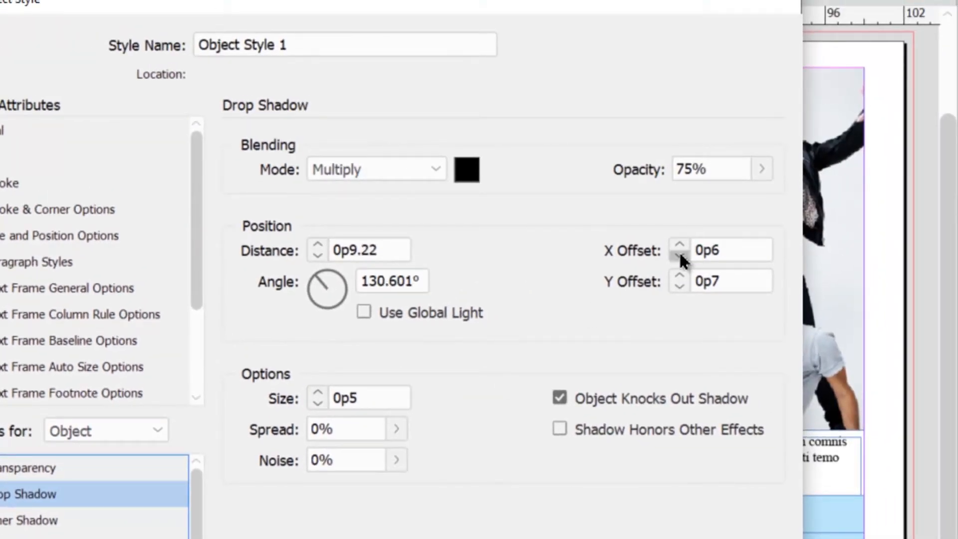
left_click(680, 254)
left_click(679, 286)
left_click(679, 286)
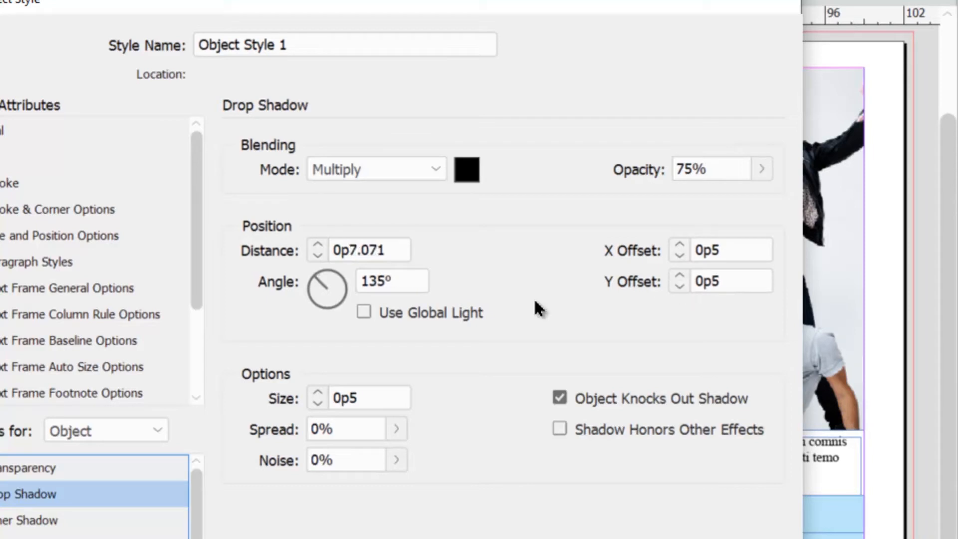
left_click_drag(313, 276, 321, 304)
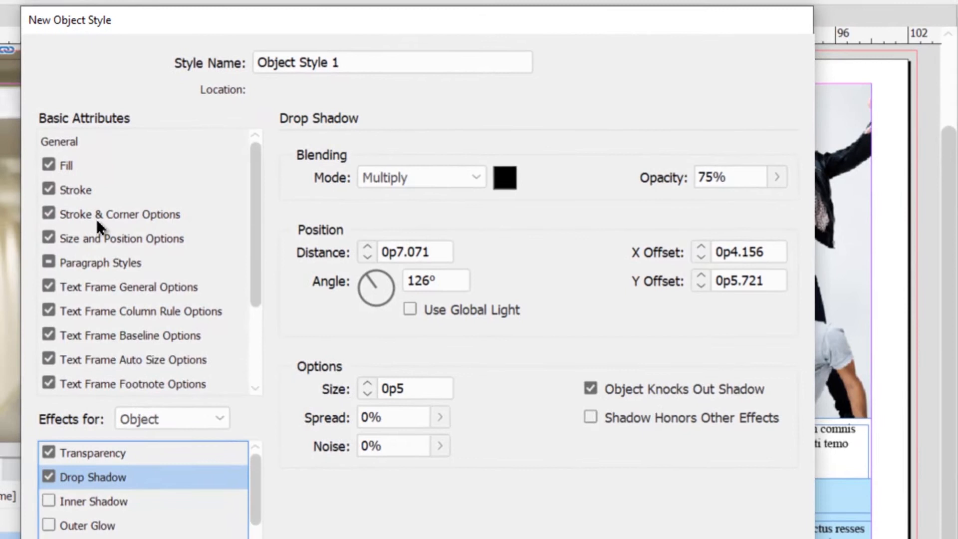
Give all four corners of the new object style a Bevel shape with a size of 1p6
left_click(97, 220)
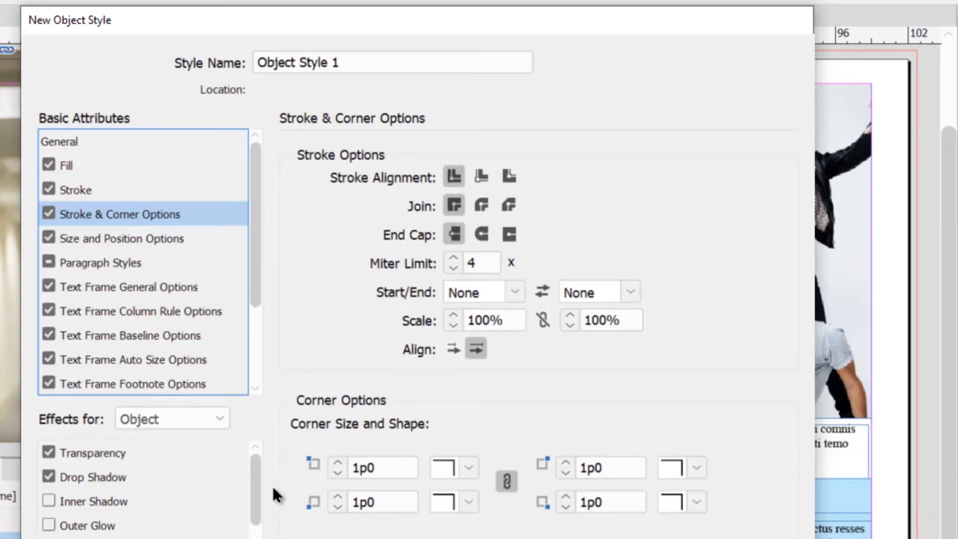
left_click(468, 468)
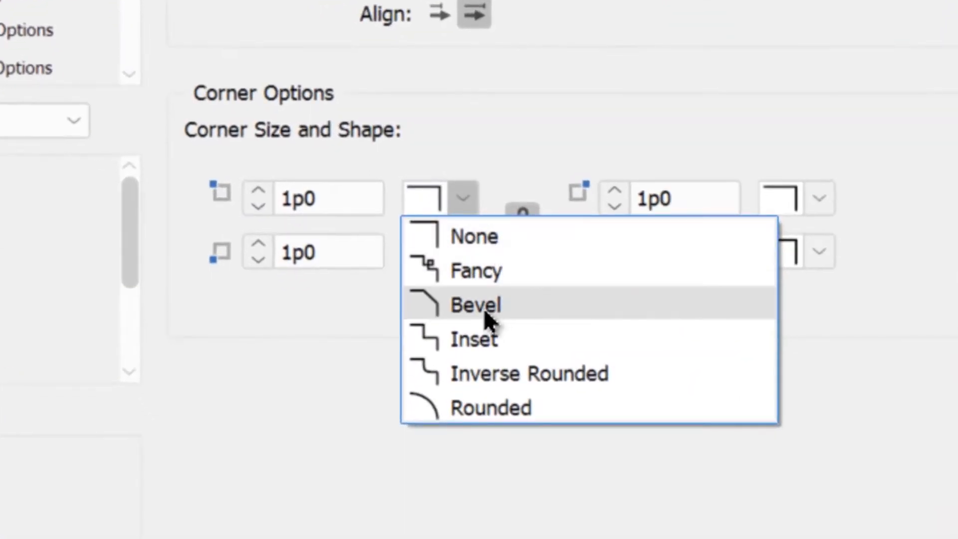
left_click(487, 305)
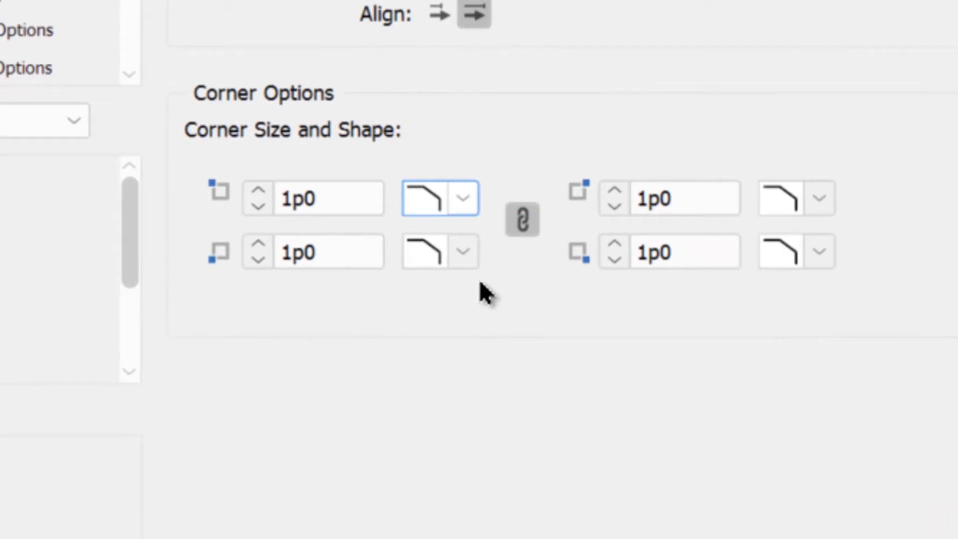
left_click(264, 188)
left_click(264, 188)
left_click(265, 188)
left_click(265, 188)
left_click(265, 189)
left_click(264, 189)
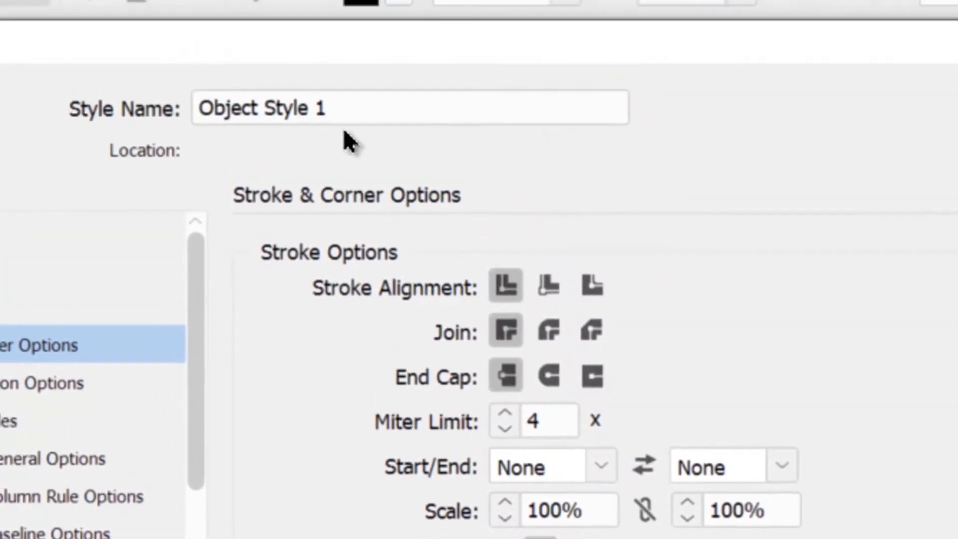
Name the new object style Basic 1 and save it
left_click(345, 119)
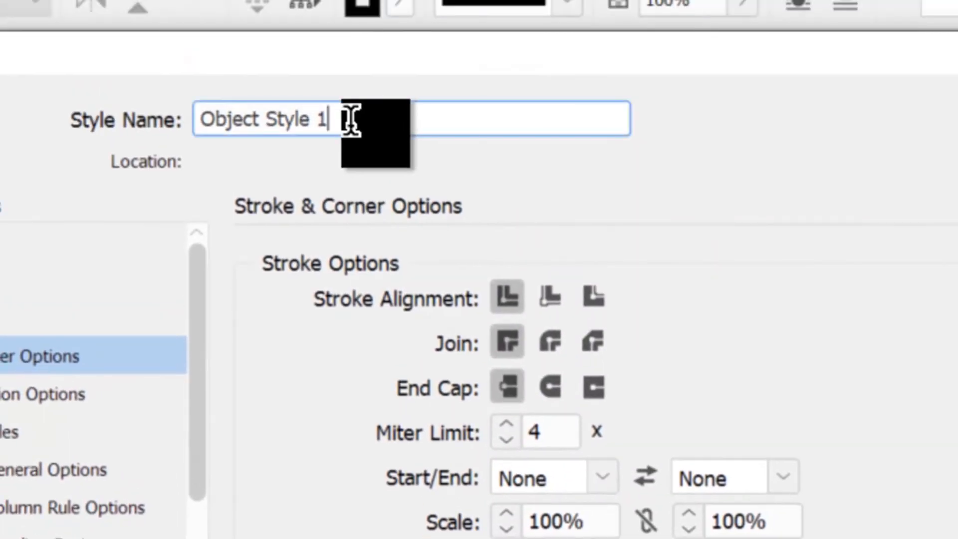
left_click_drag(350, 120, 118, 131)
type("B")
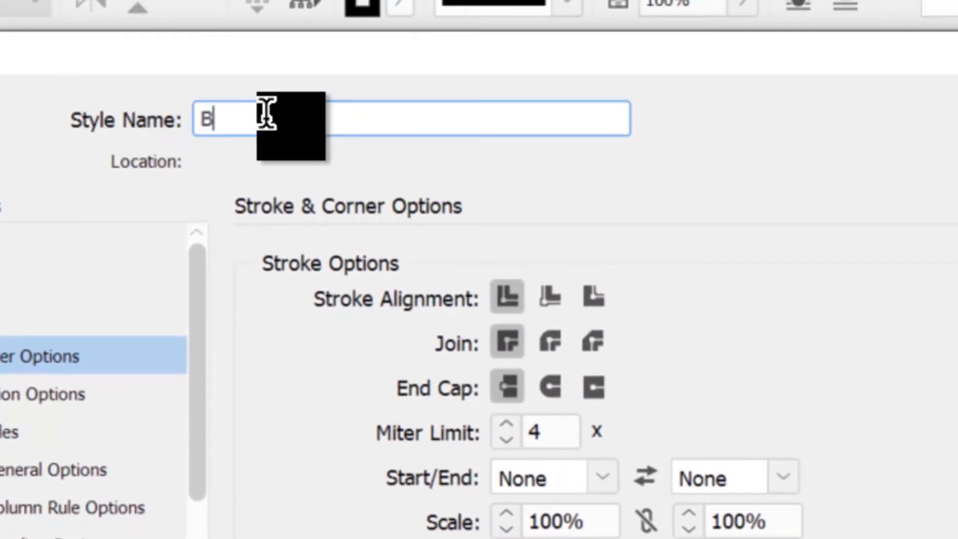
type("asic ")
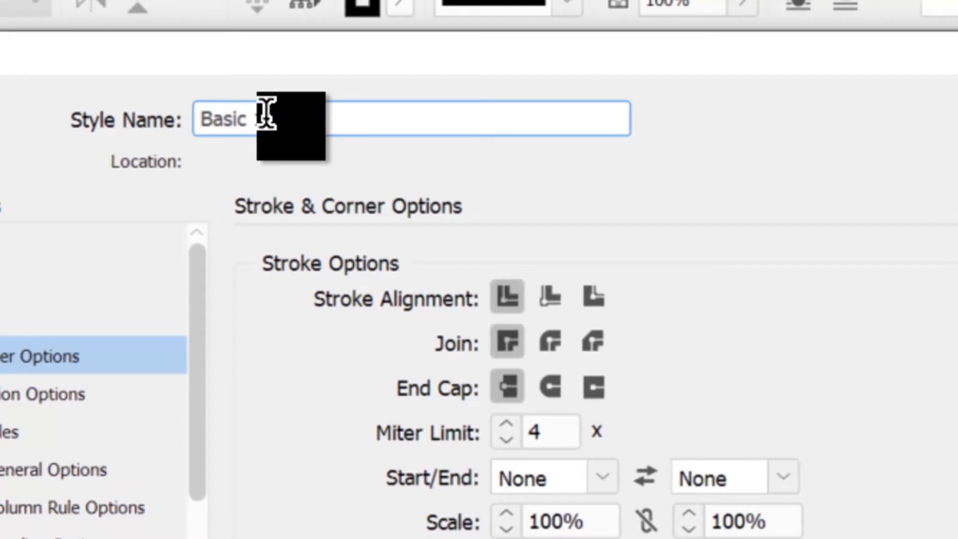
type("1")
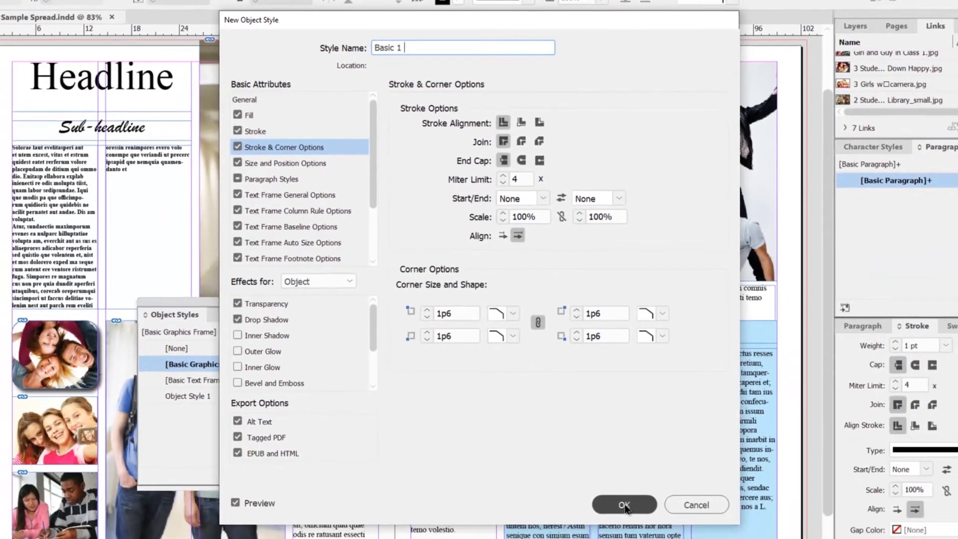
left_click(623, 505)
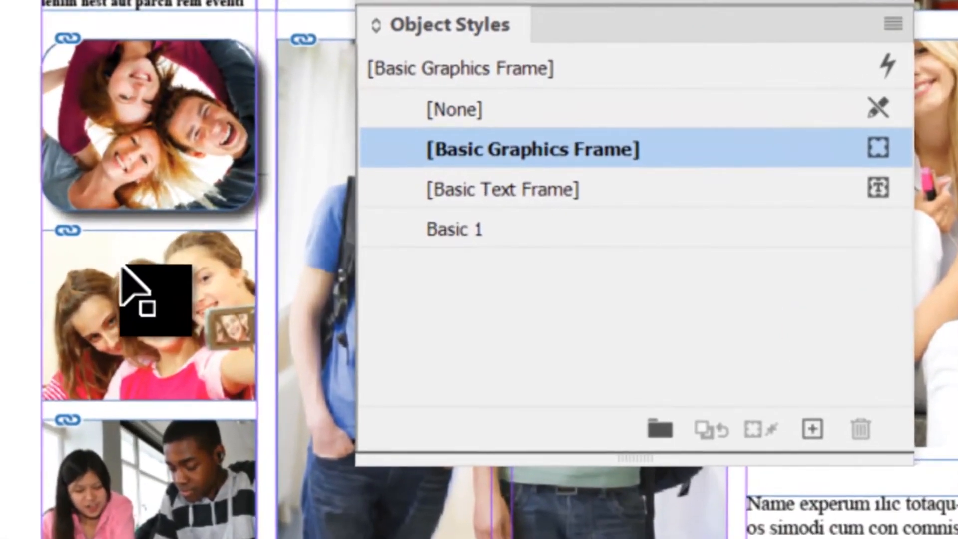
Apply the Basic 1 object style to the photo of three girls and the photo of two students below it
left_click(142, 262)
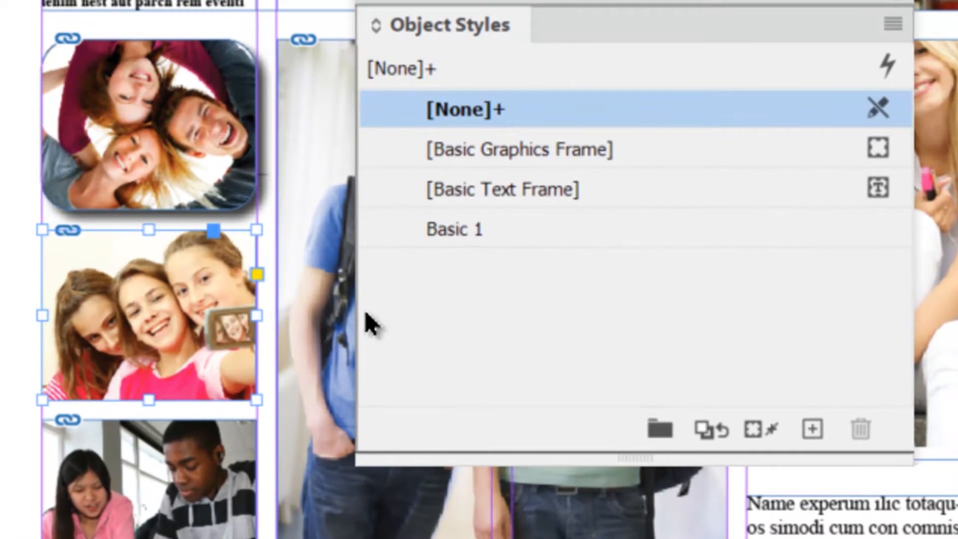
left_click(587, 231)
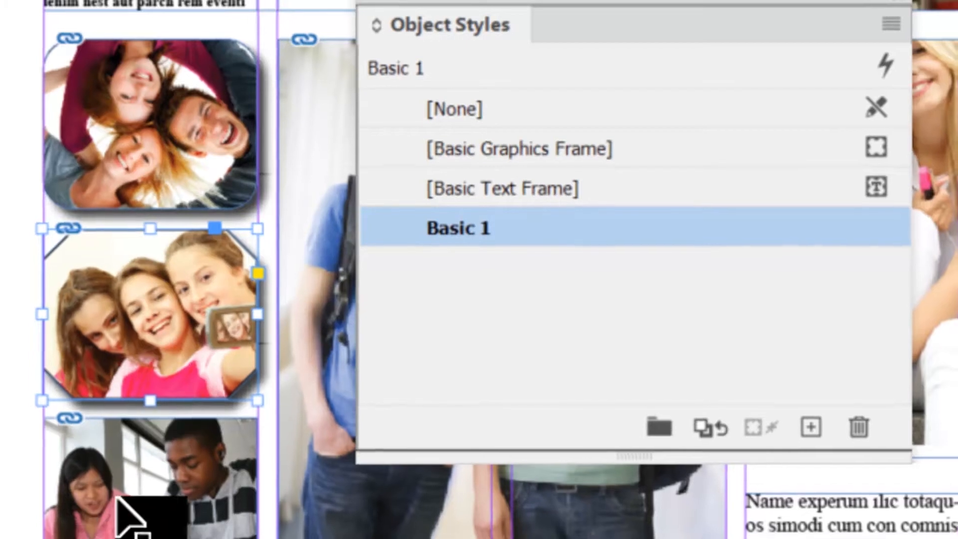
left_click(149, 492)
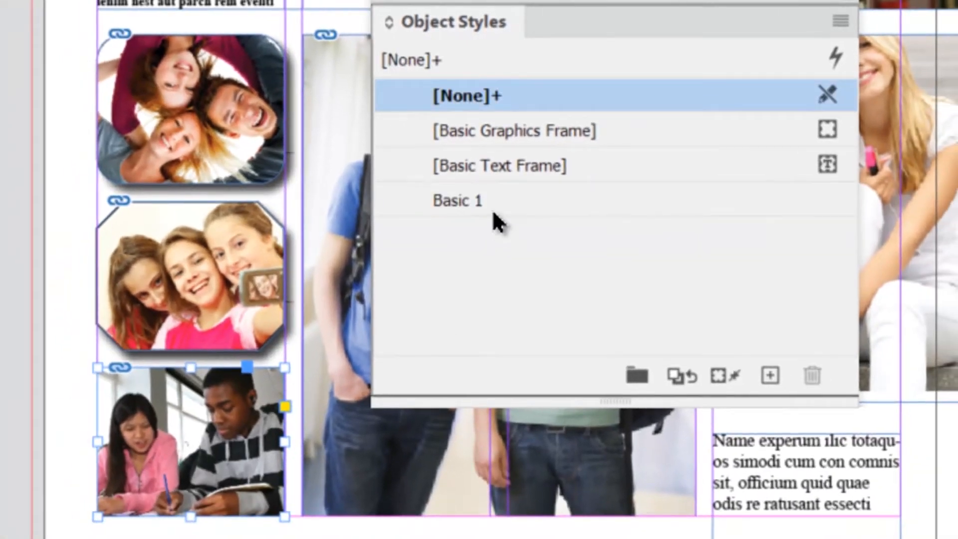
left_click(494, 209)
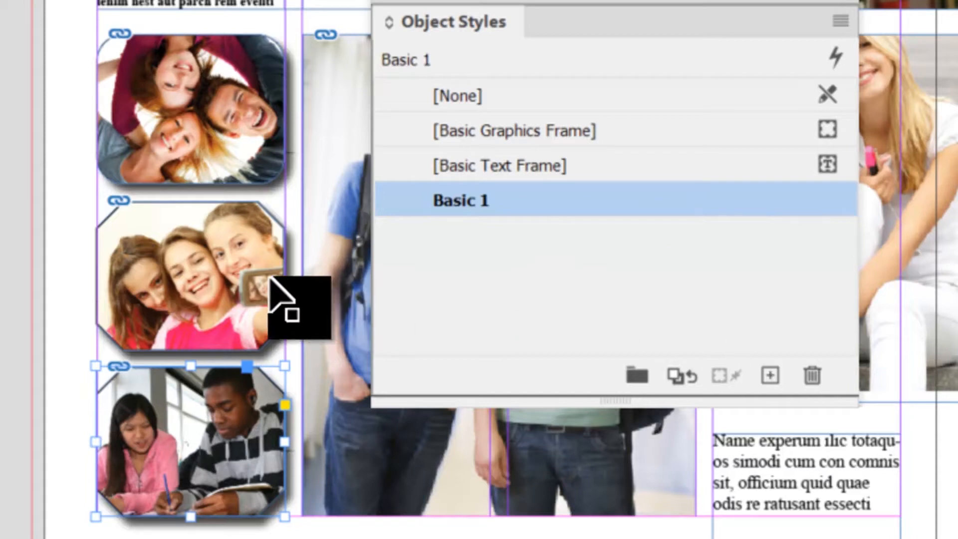
Start a new object style from the rounded, shadowed photo at the head of the column and show its stroke and corner options
left_click(58, 70)
left_click(233, 65)
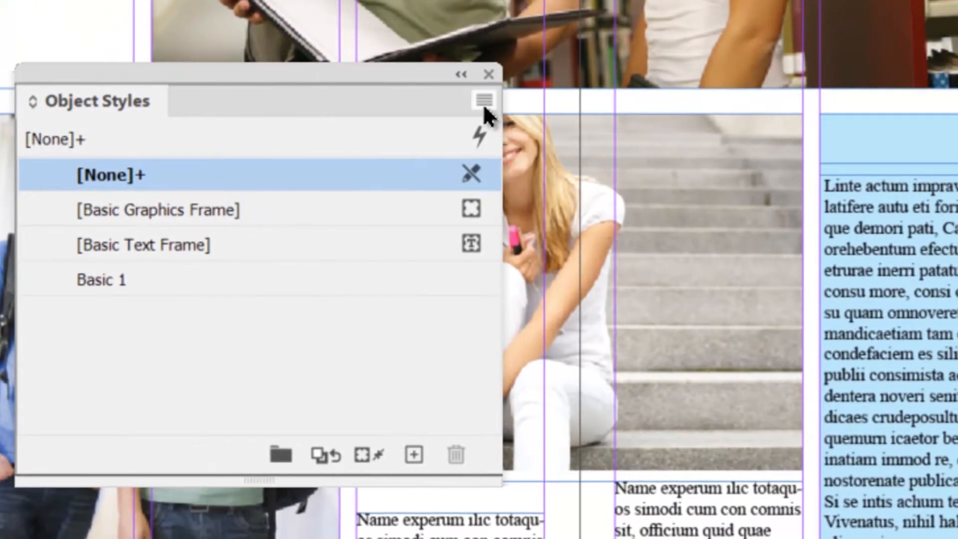
left_click(483, 103)
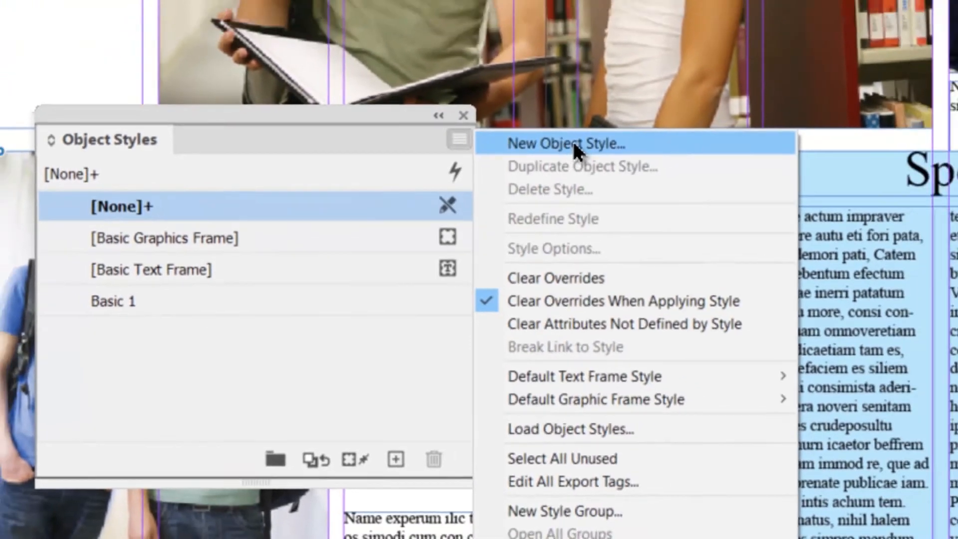
left_click(573, 143)
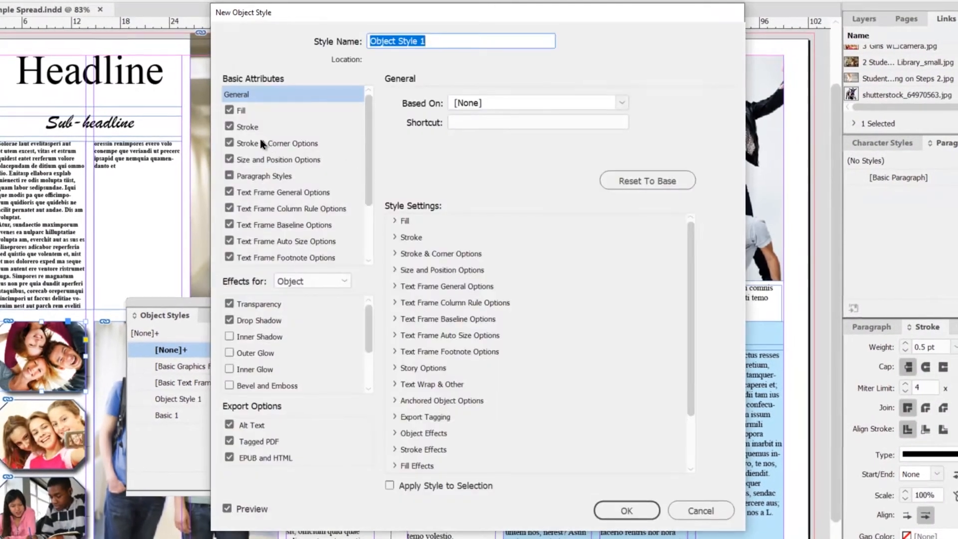
left_click(267, 145)
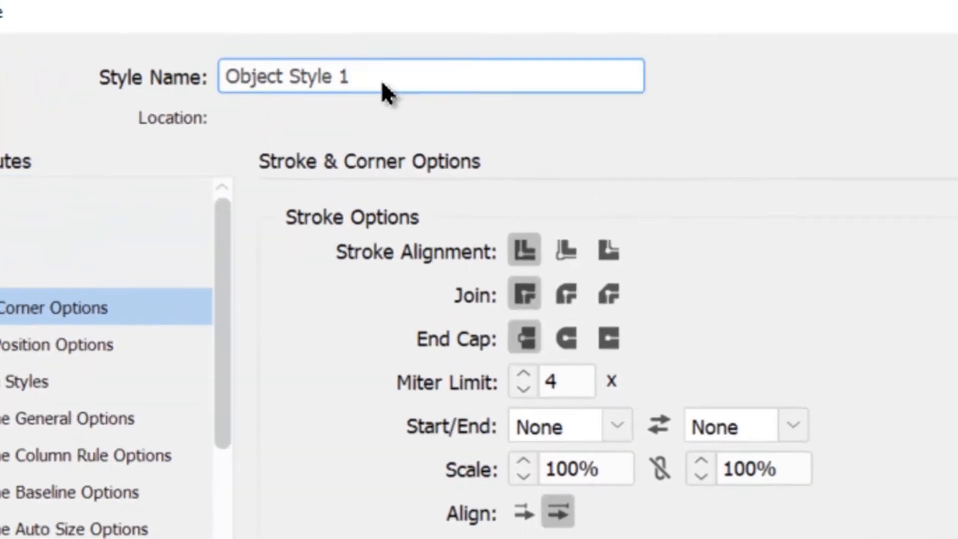
Name the object style Basic 2 and save it
left_click_drag(350, 135, 74, 149)
type("Basis")
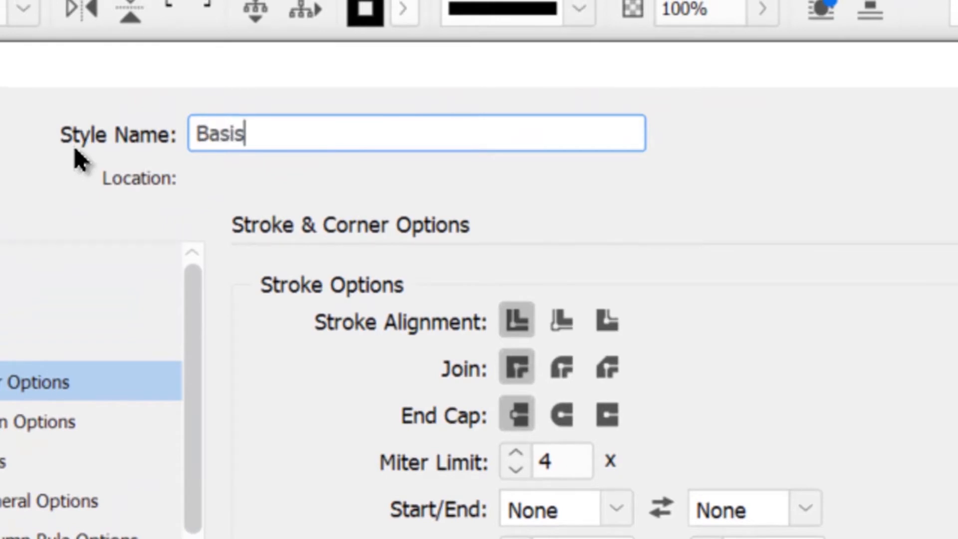
key("BackSpace")
type("c 2")
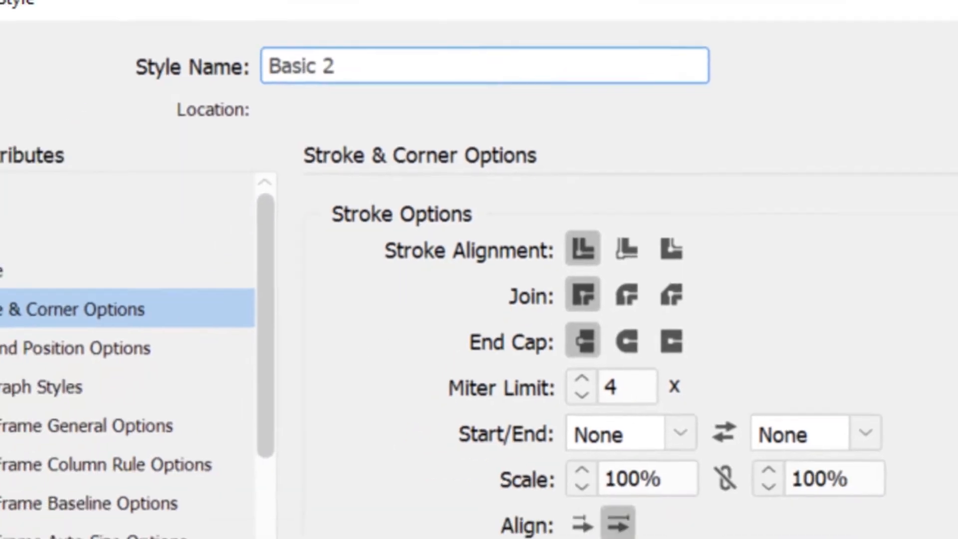
key("Return")
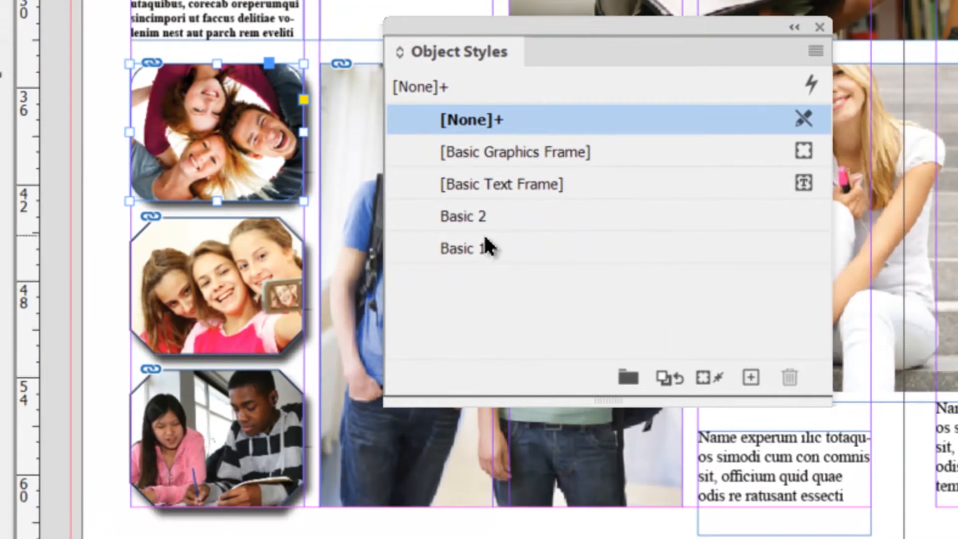
Try the Basic 2 object style on the photo of three girls and switch it back to Basic 1
left_click_drag(480, 244, 175, 230)
left_click(466, 216)
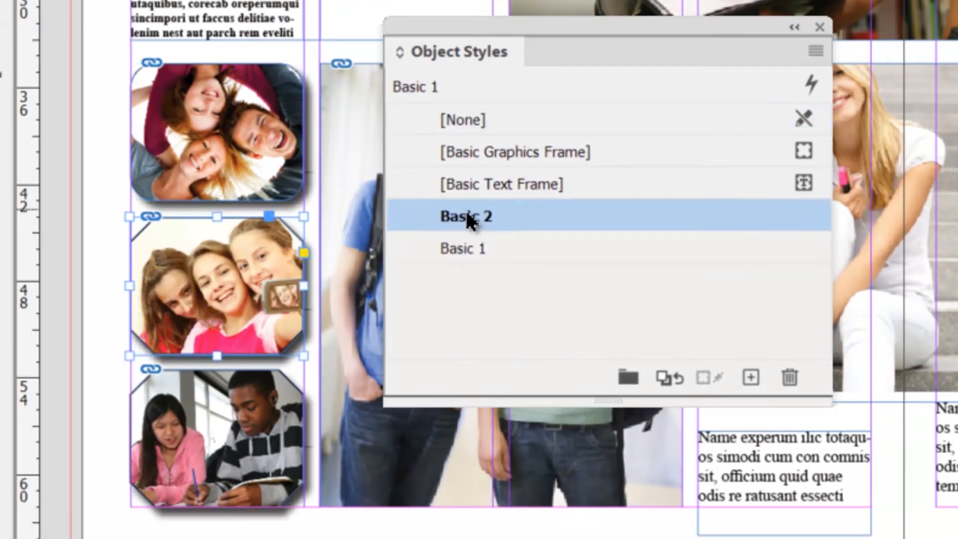
left_click_drag(467, 213, 227, 332)
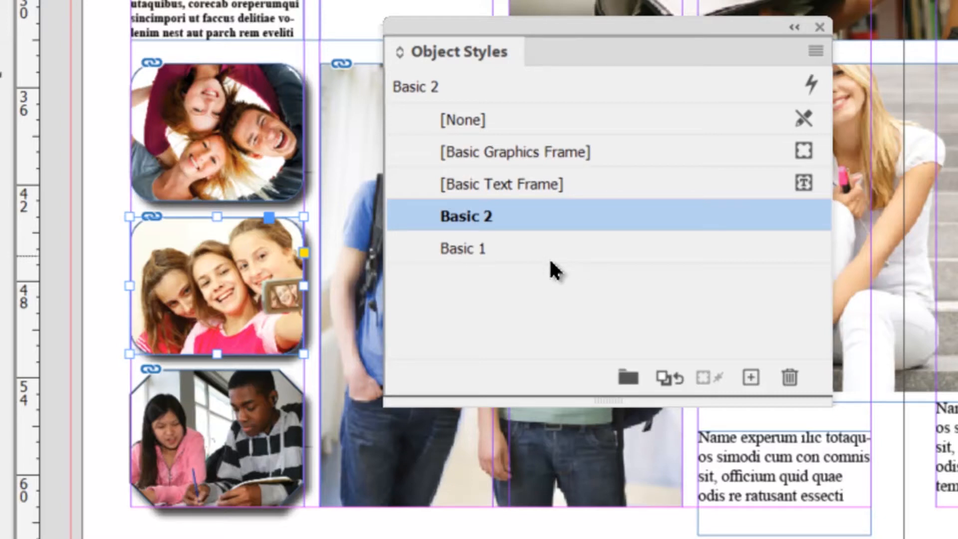
left_click(467, 249)
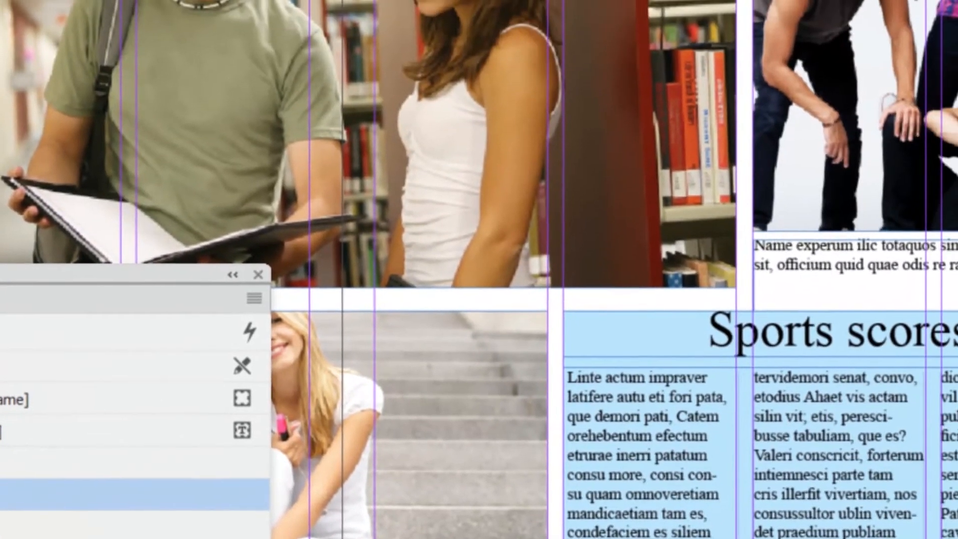
Delete the Basic 1 object style and replace it with Basic 2
left_click(789, 378)
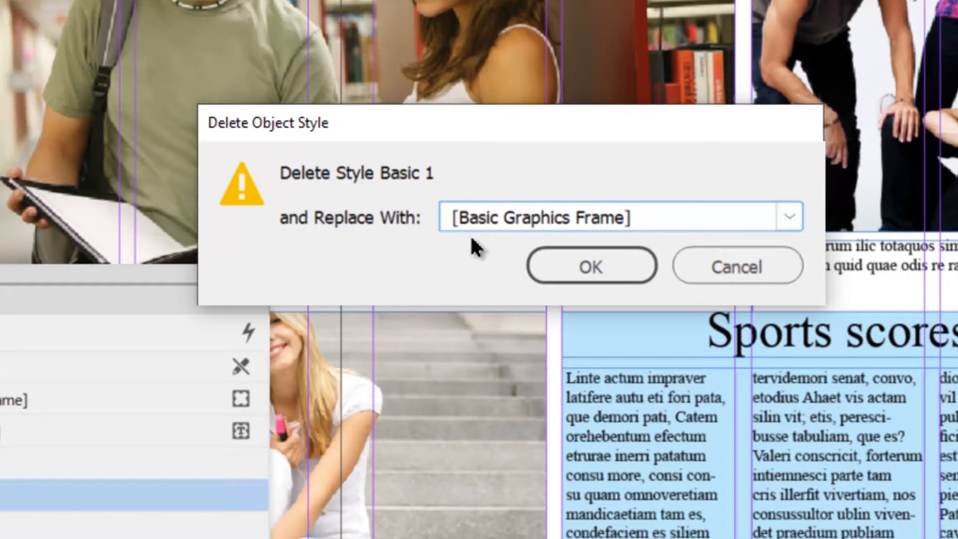
left_click(493, 221)
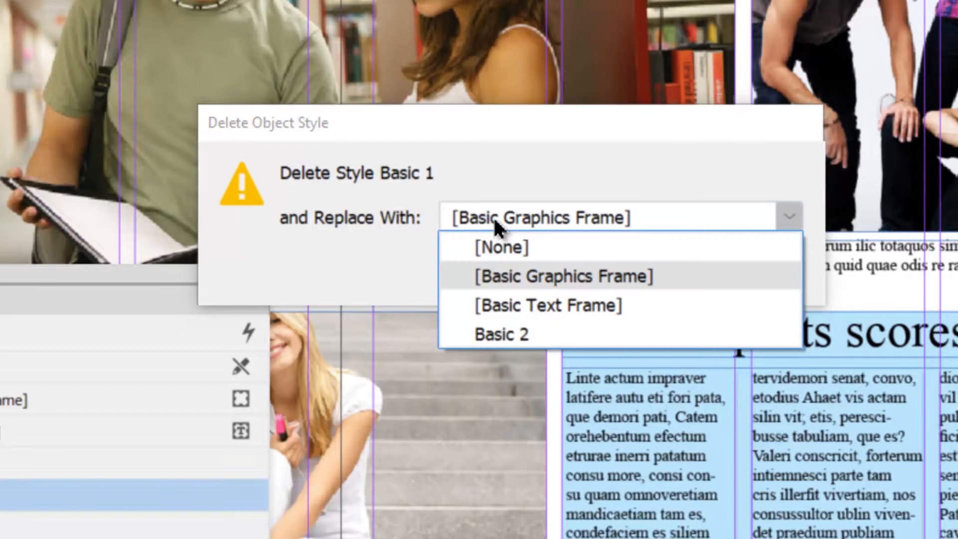
left_click(502, 329)
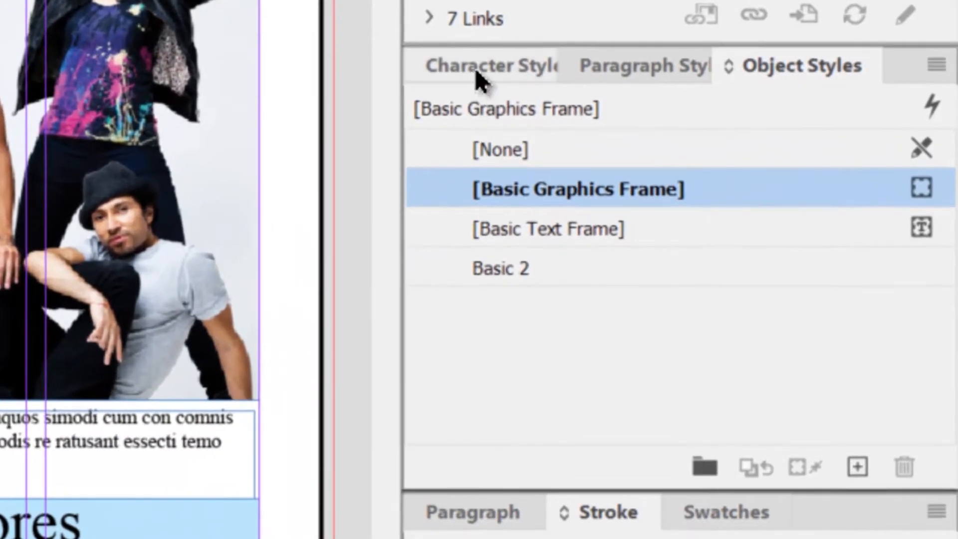
Bring up the character styles, check where style panels are listed, and float Character Styles over the large library photo
left_click(475, 68)
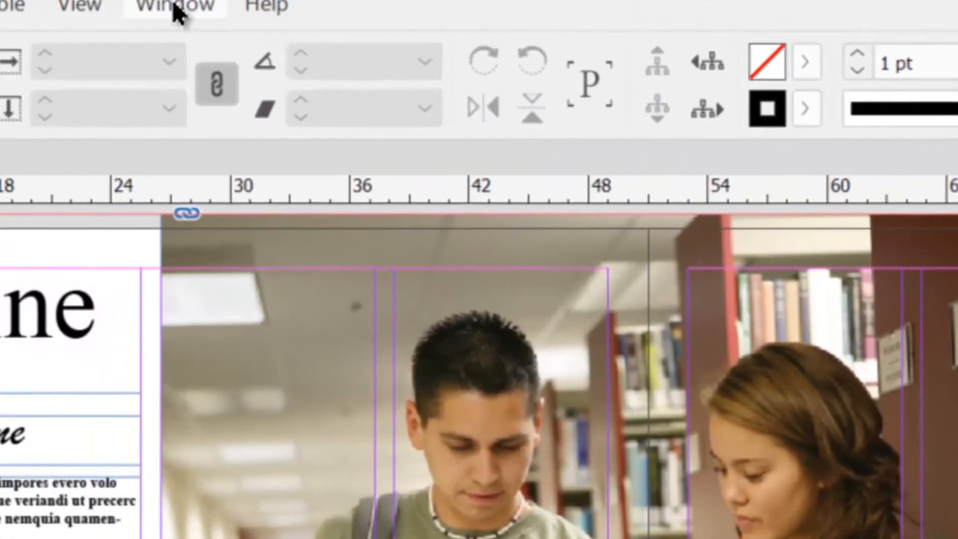
left_click(174, 8)
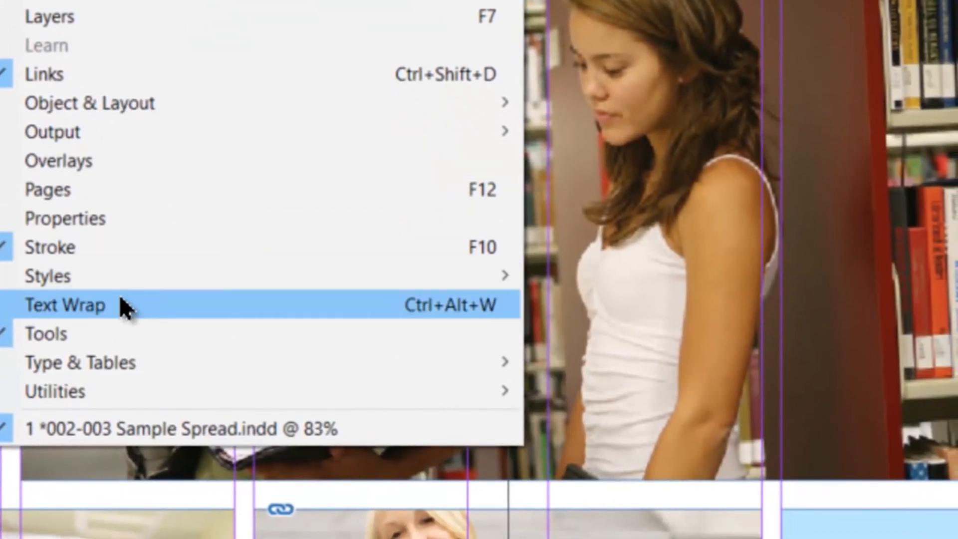
mouse_move(112, 283)
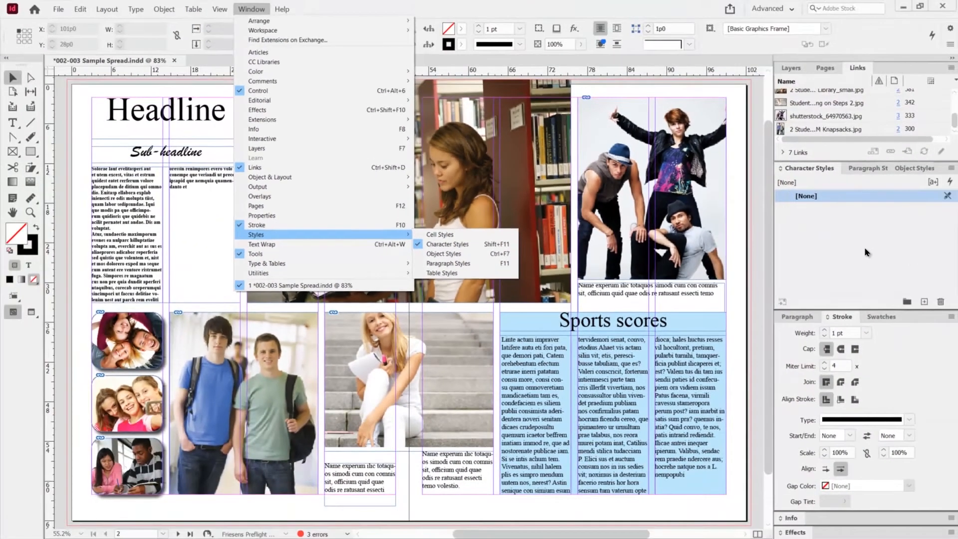
left_click(864, 243)
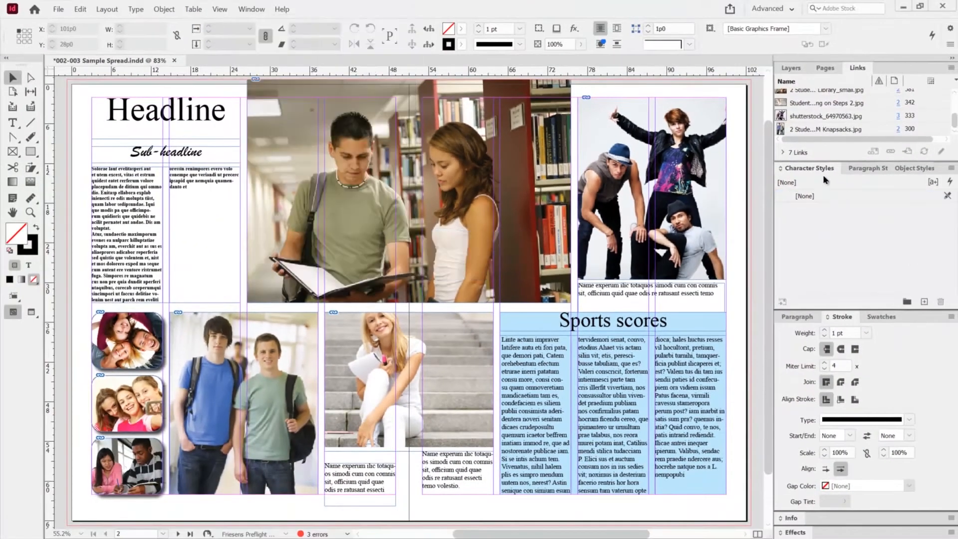
left_click_drag(815, 168, 299, 159)
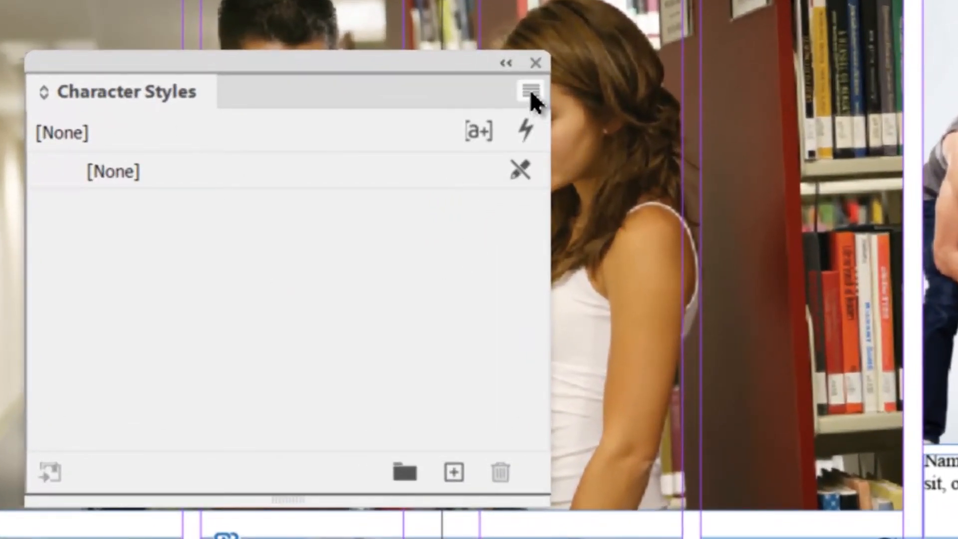
Start a new character style and look through its basic and advanced format, color, underline and strikethrough options
left_click(530, 90)
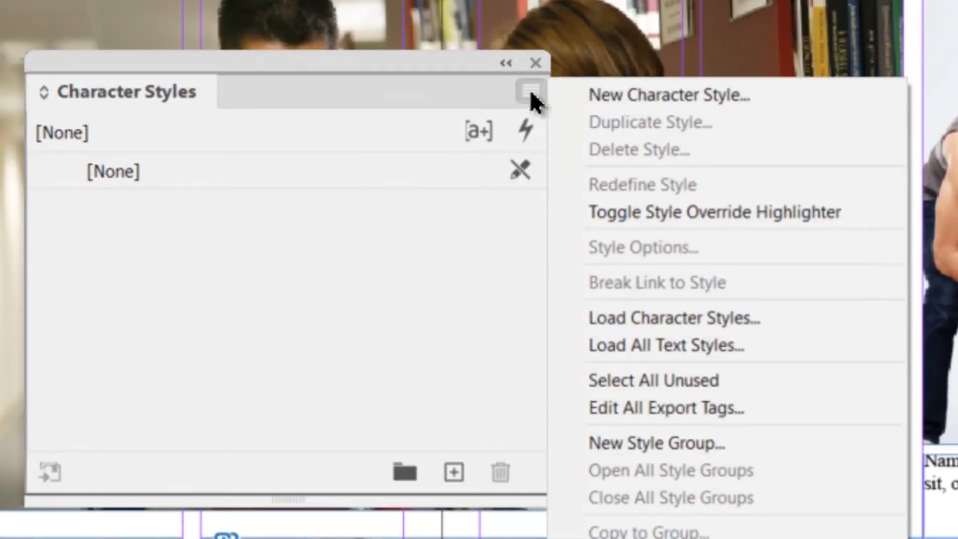
left_click(696, 94)
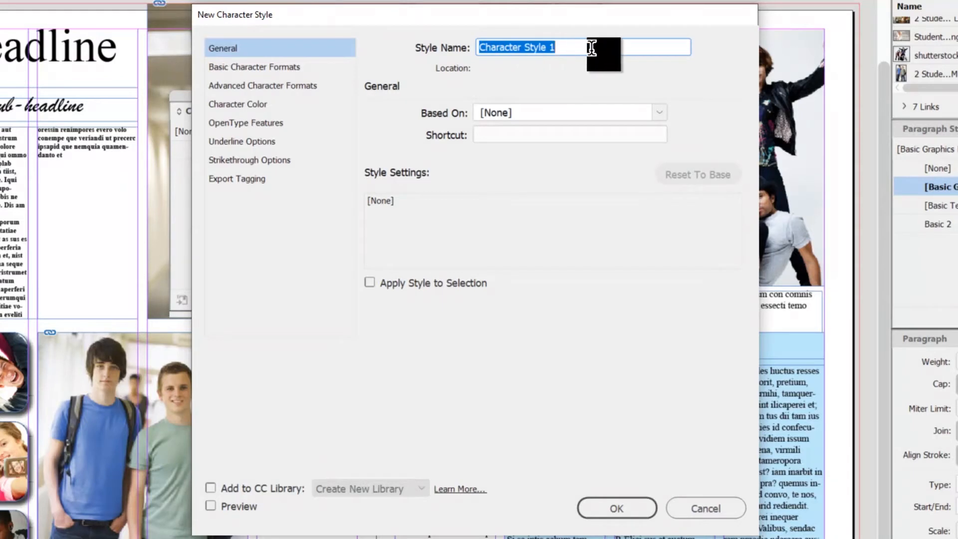
left_click(271, 67)
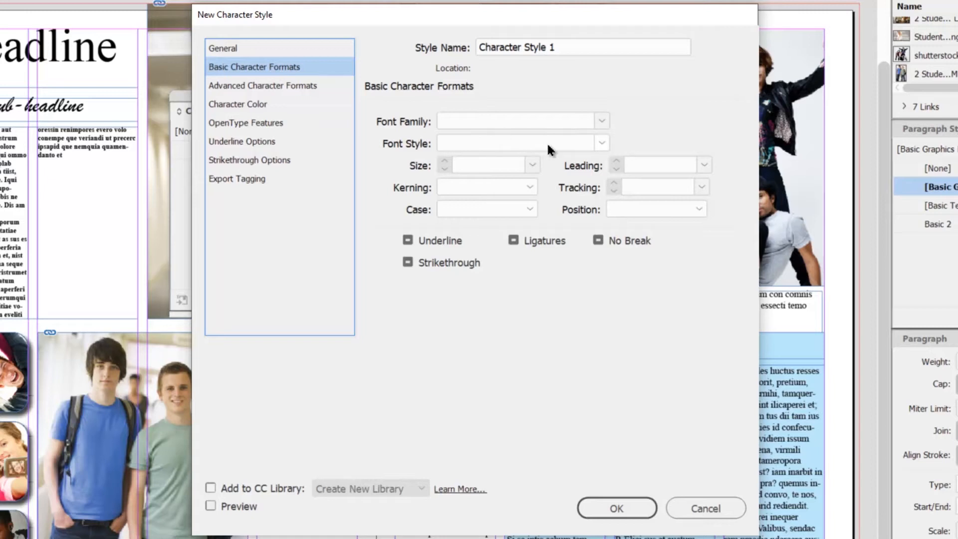
left_click(258, 87)
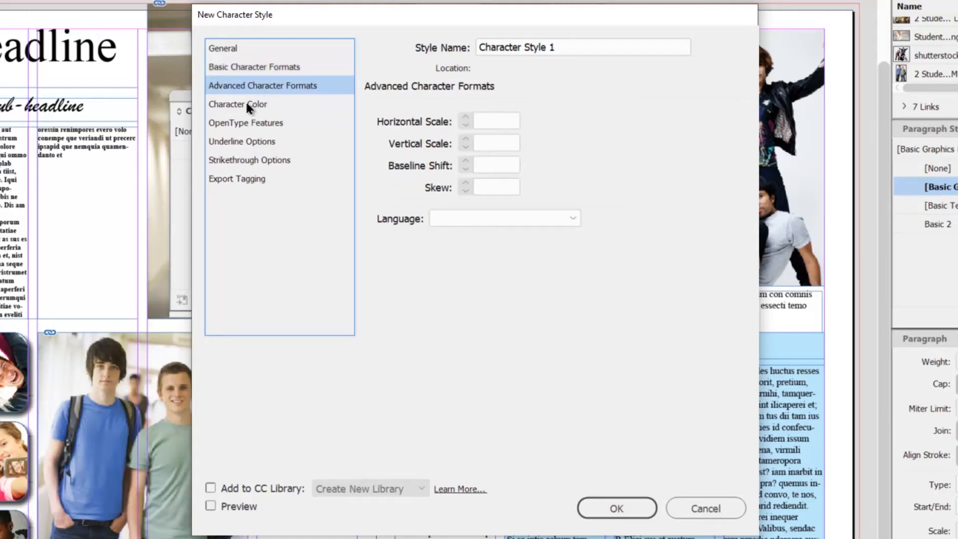
left_click(245, 102)
left_click(253, 144)
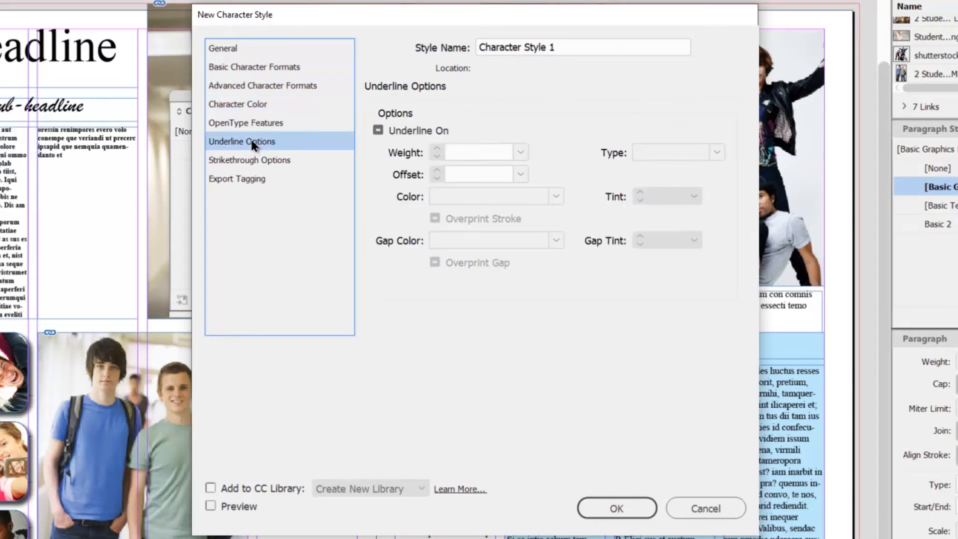
left_click(242, 161)
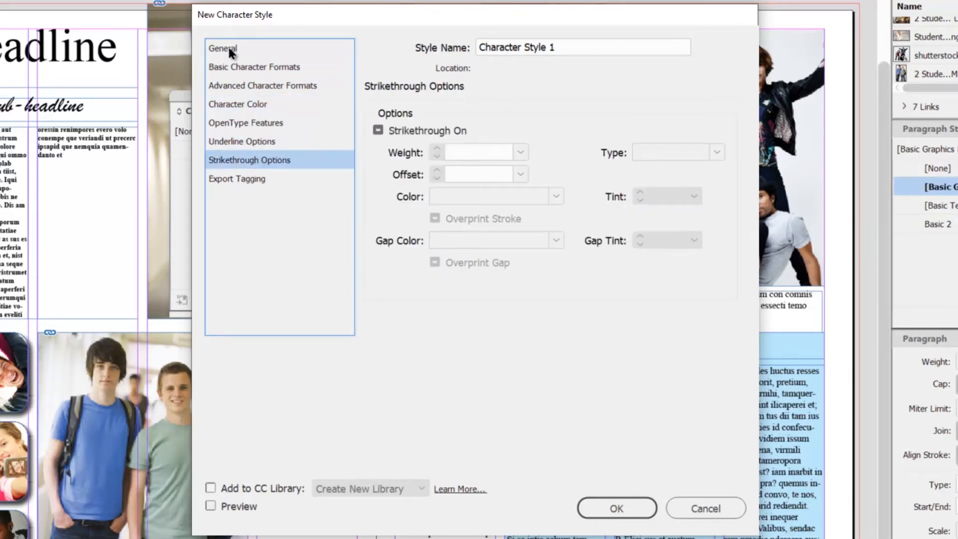
Set the new character style's font to Arial Regular at 72 pt
left_click(274, 67)
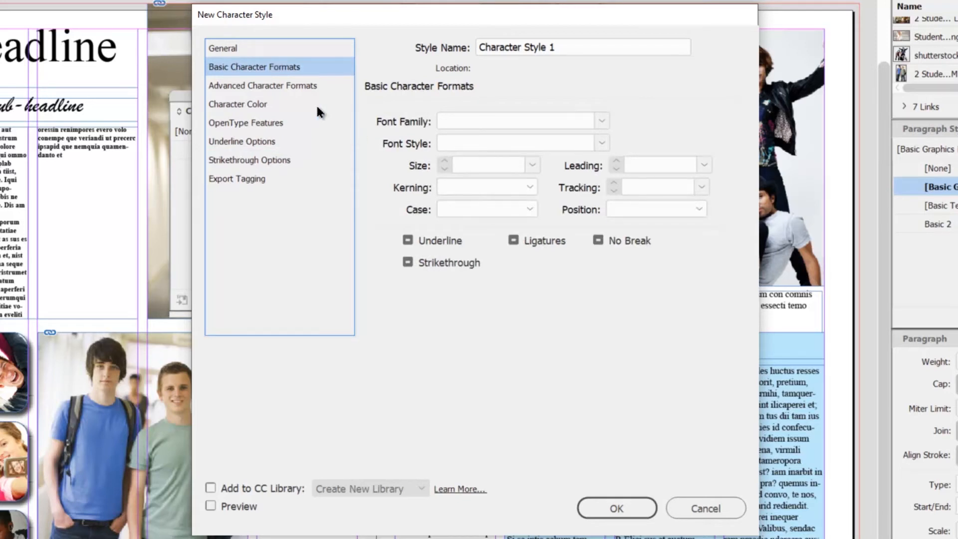
left_click(603, 121)
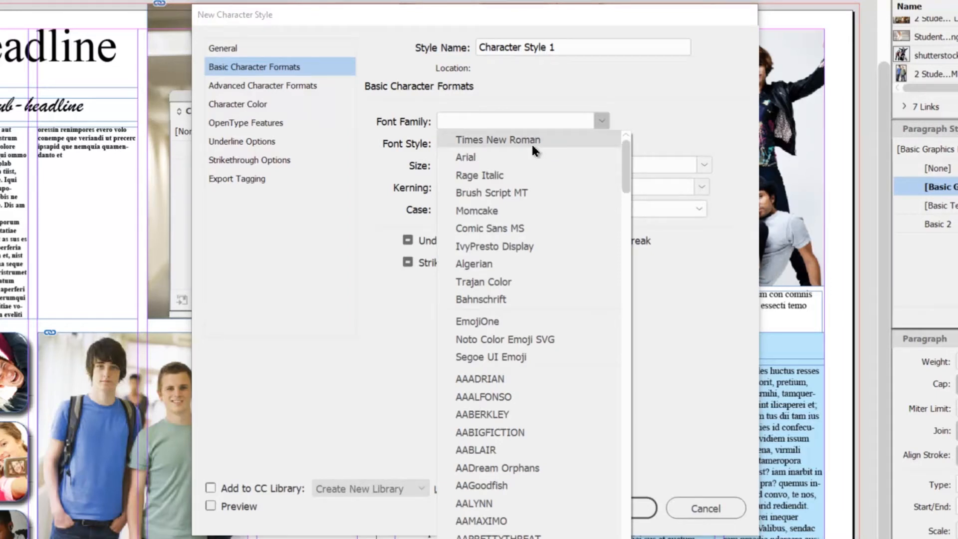
left_click(463, 157)
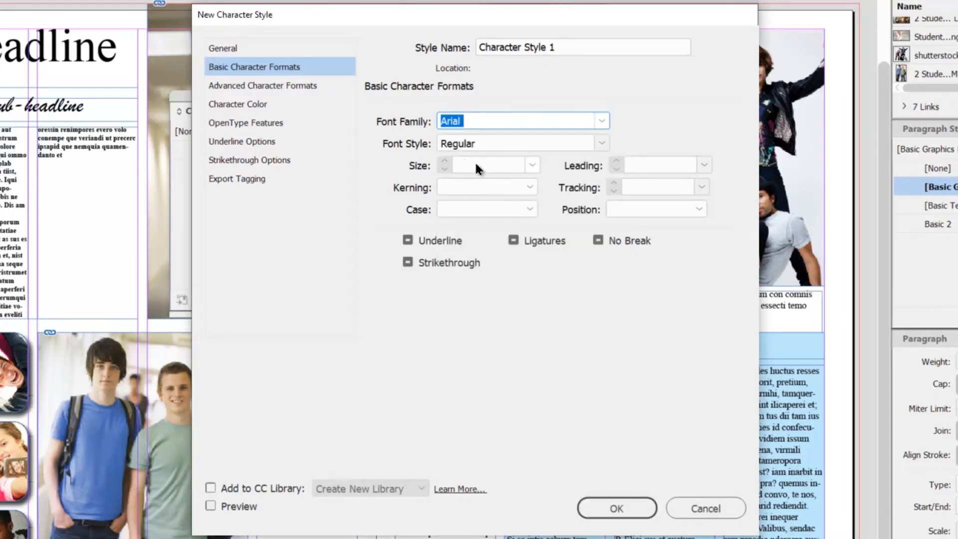
left_click(532, 165)
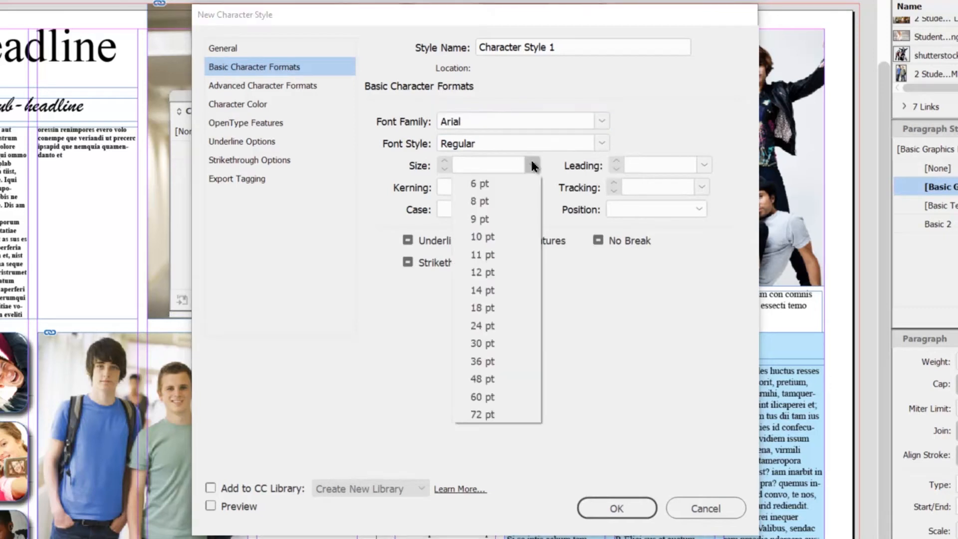
left_click(490, 414)
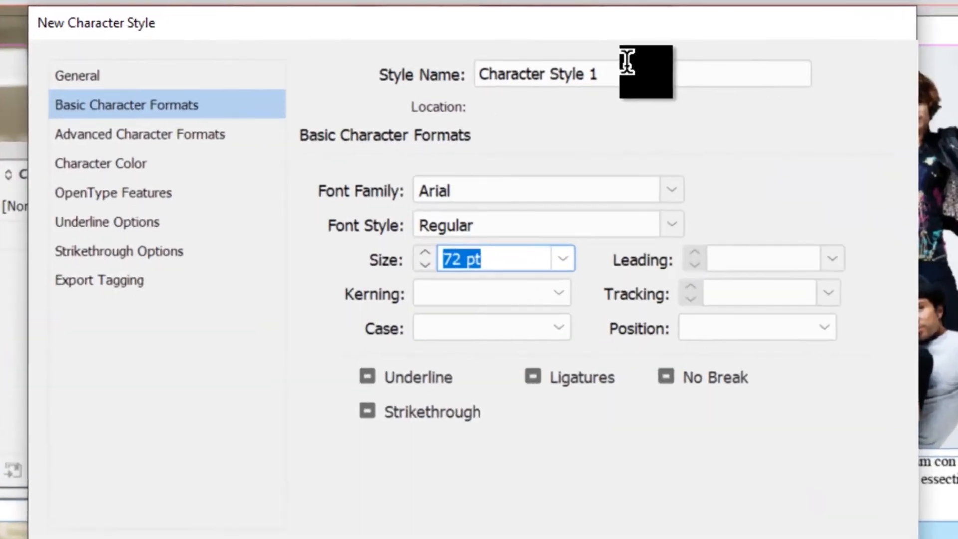
Name the character style Headline and save it
left_click(588, 47)
left_click_drag(671, 85, 393, 110)
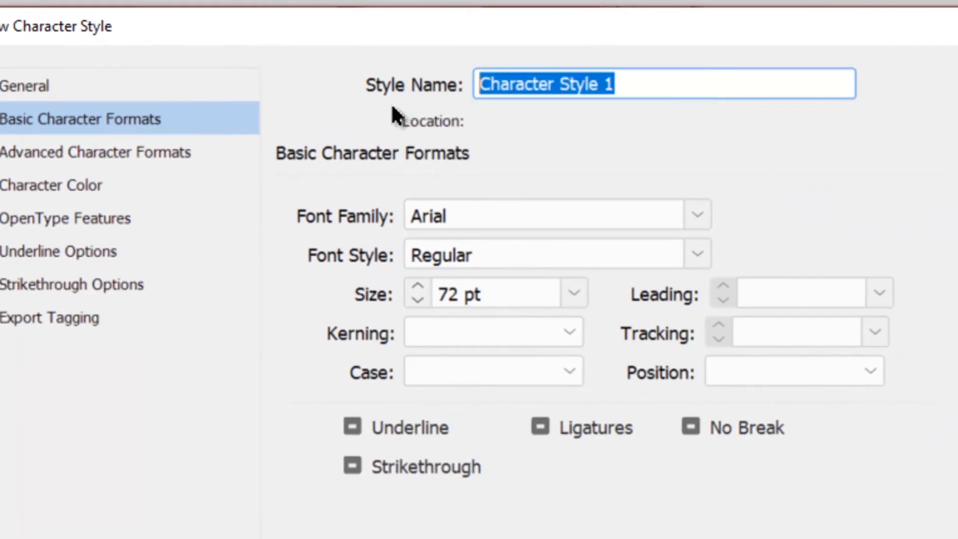
type("Headline")
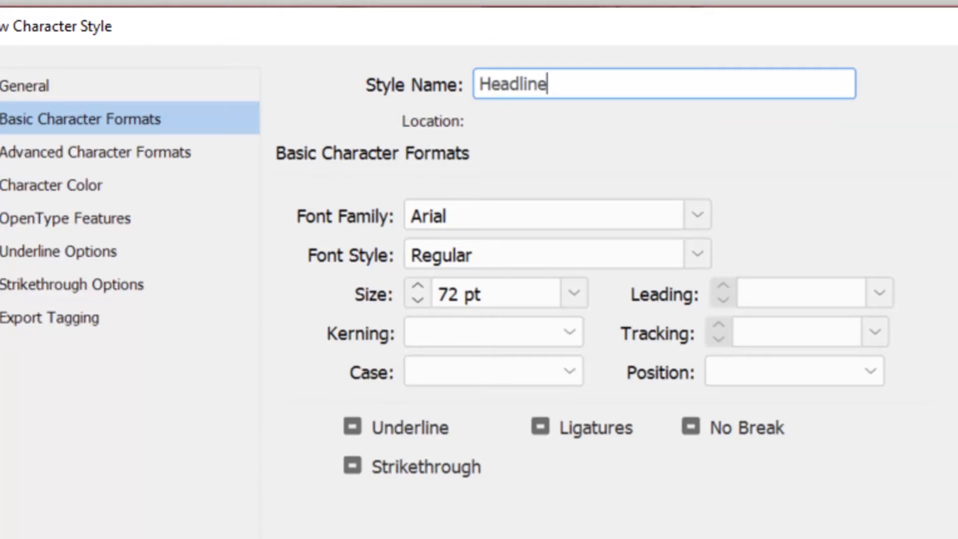
key("Return")
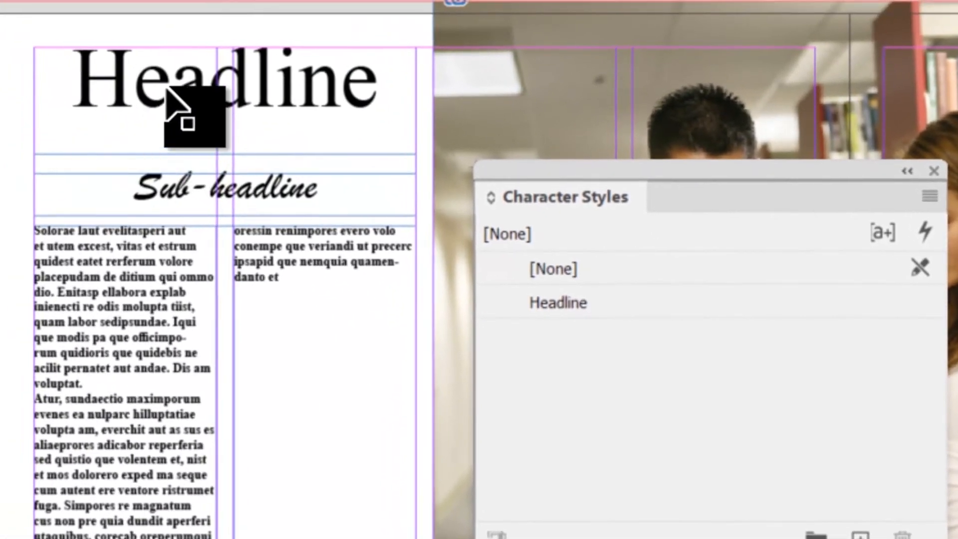
Apply the Headline character style to the letters "Head" first and to the whole word "Headline" after that
left_click(167, 88)
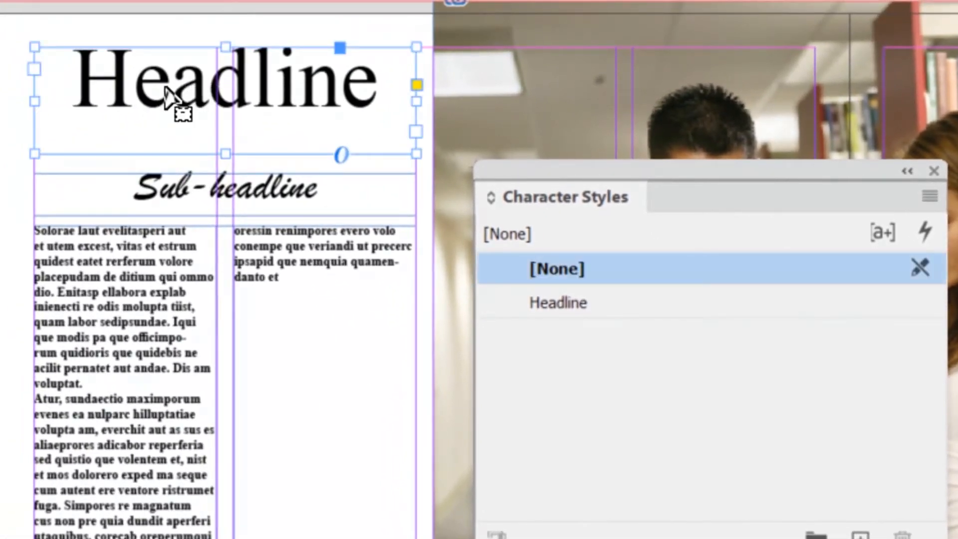
double_click(92, 91)
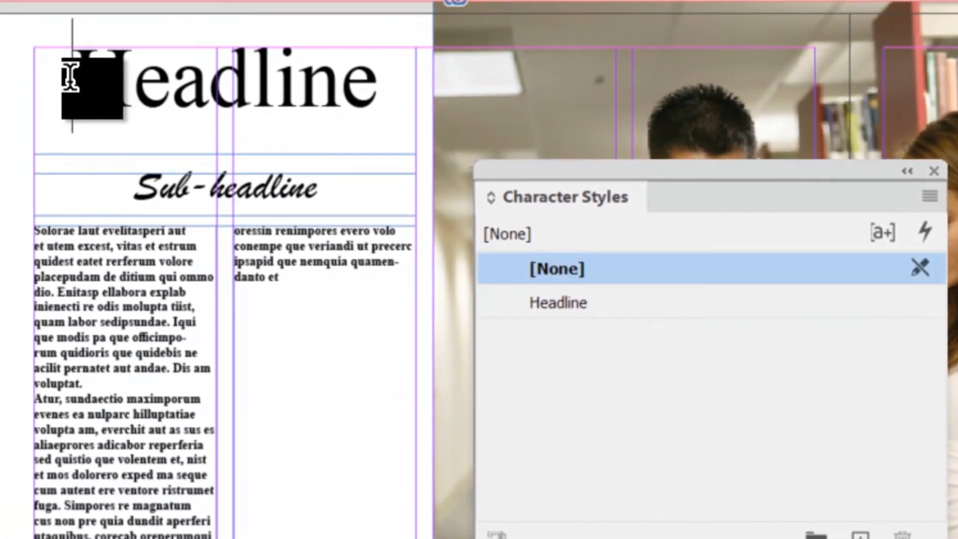
left_click_drag(68, 77, 237, 85)
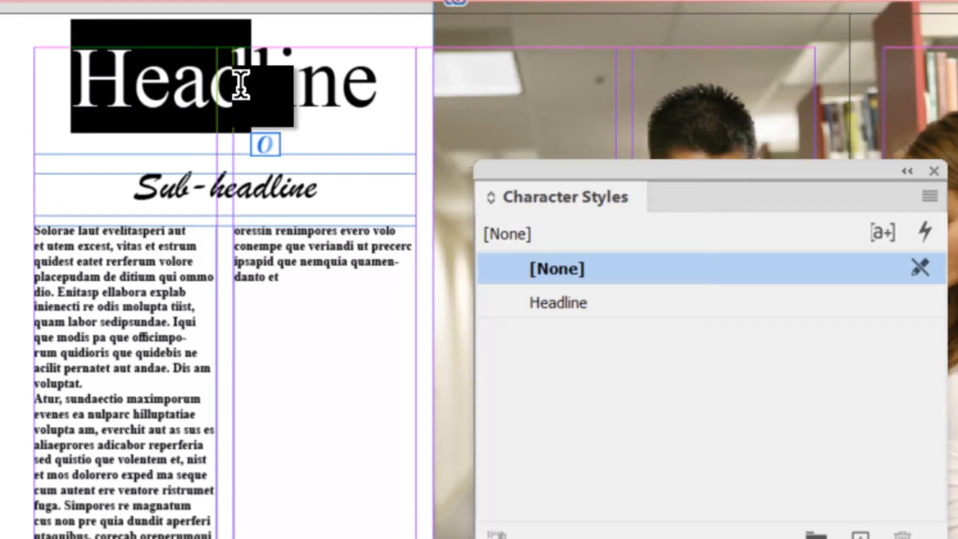
left_click(611, 304)
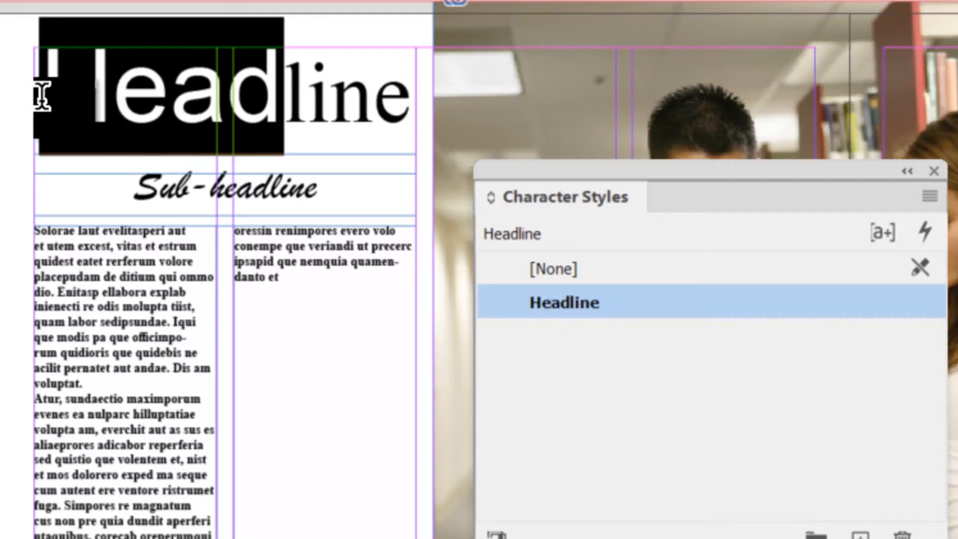
left_click_drag(39, 93, 417, 104)
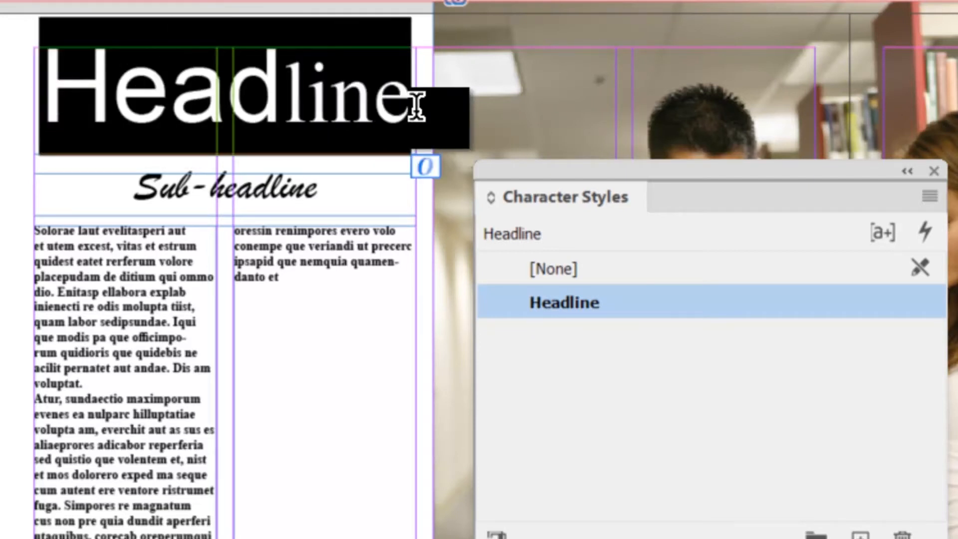
left_click(576, 295)
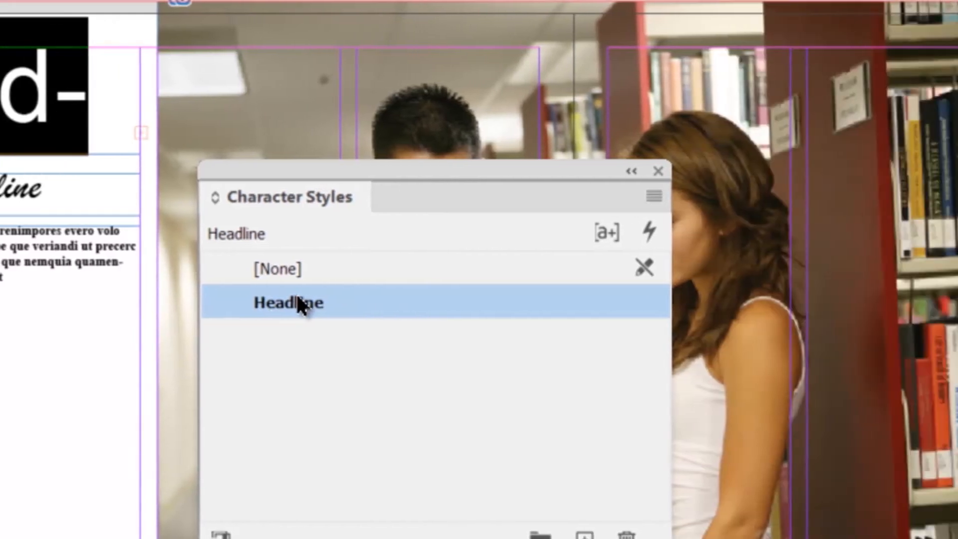
Edit the Headline character style to a size of 60 pt, preview the change on the page and save it
double_click(572, 299)
left_click(160, 117)
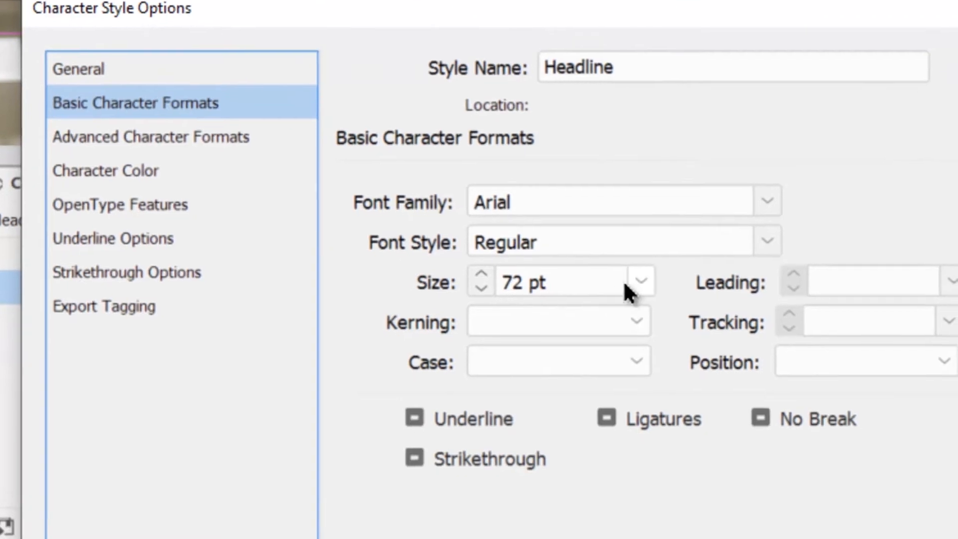
left_click(640, 282)
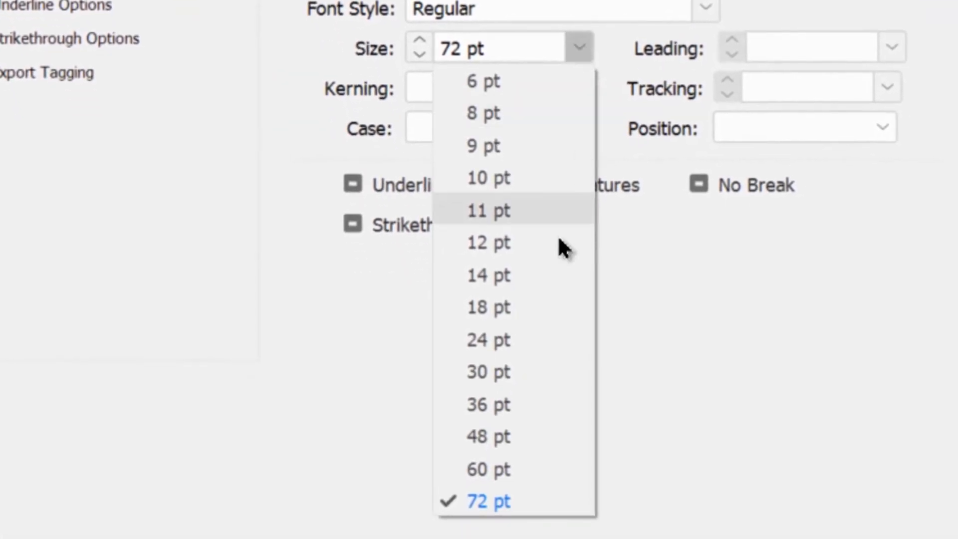
left_click(493, 469)
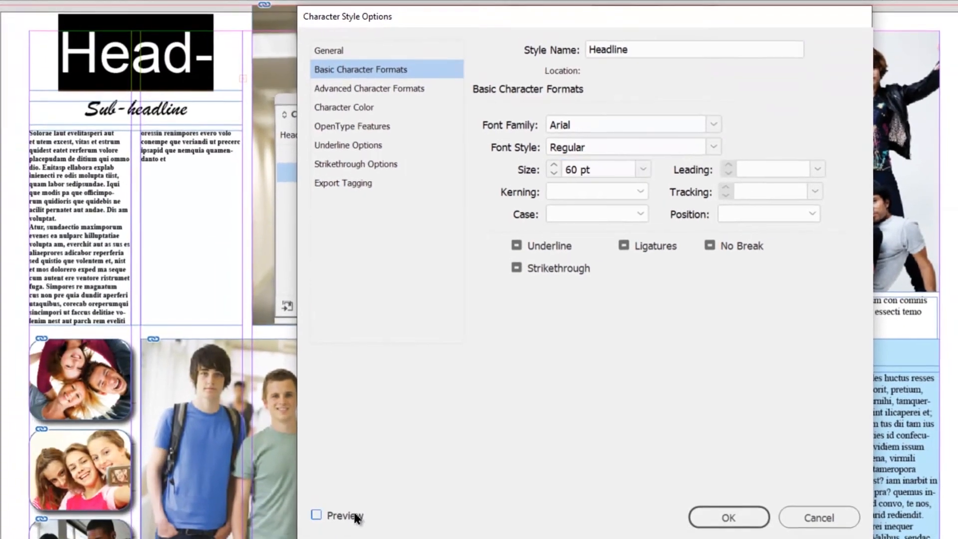
left_click(356, 519)
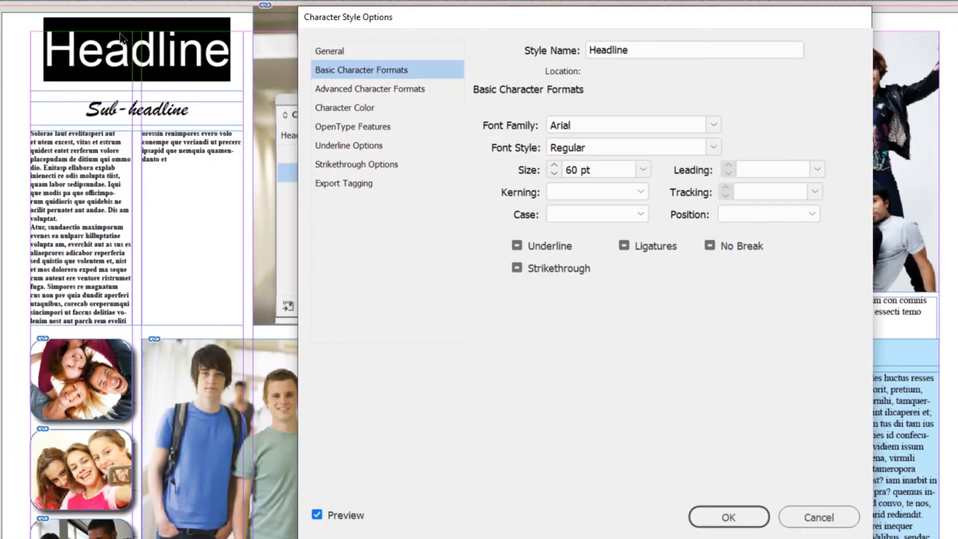
left_click(728, 517)
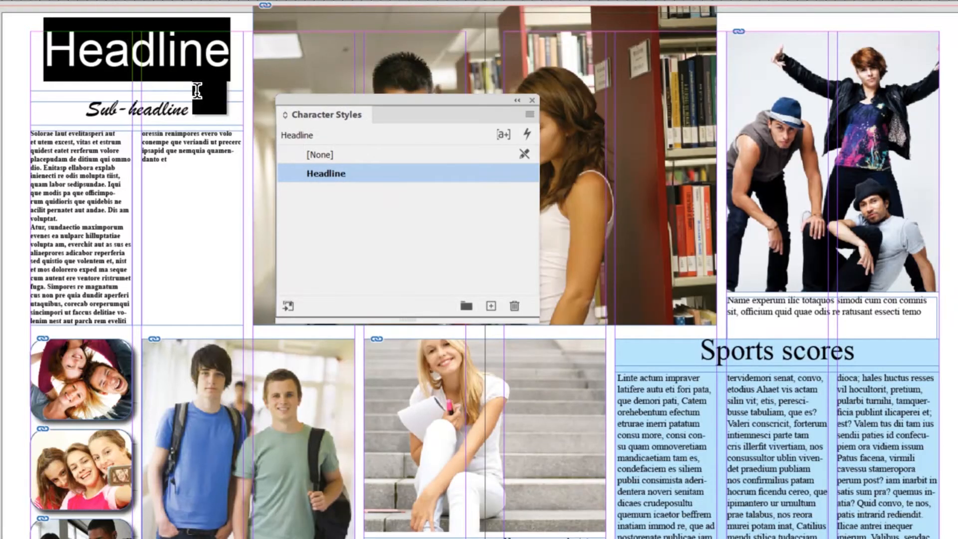
Select the "Sub-headline" text under the headline and start a new character style based on its formatting
left_click(149, 58)
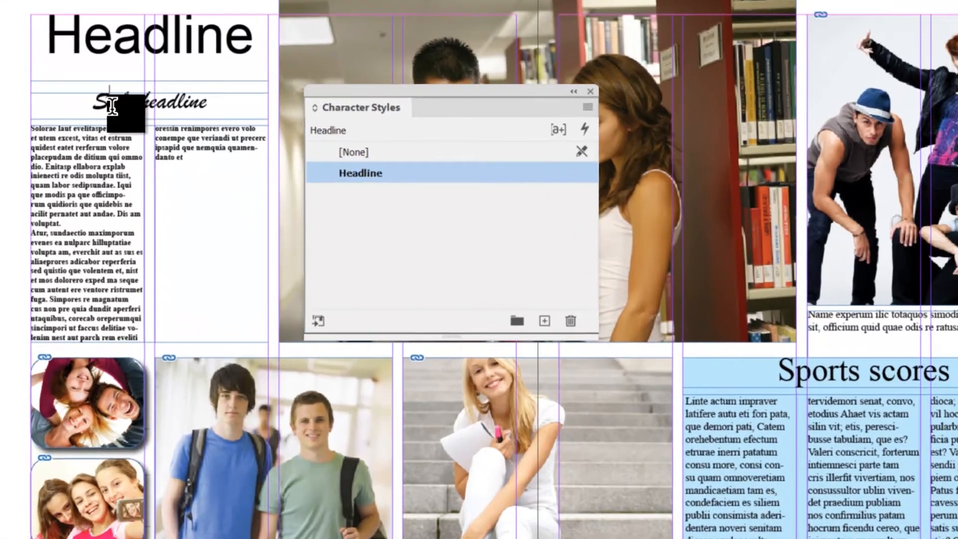
left_click(80, 104)
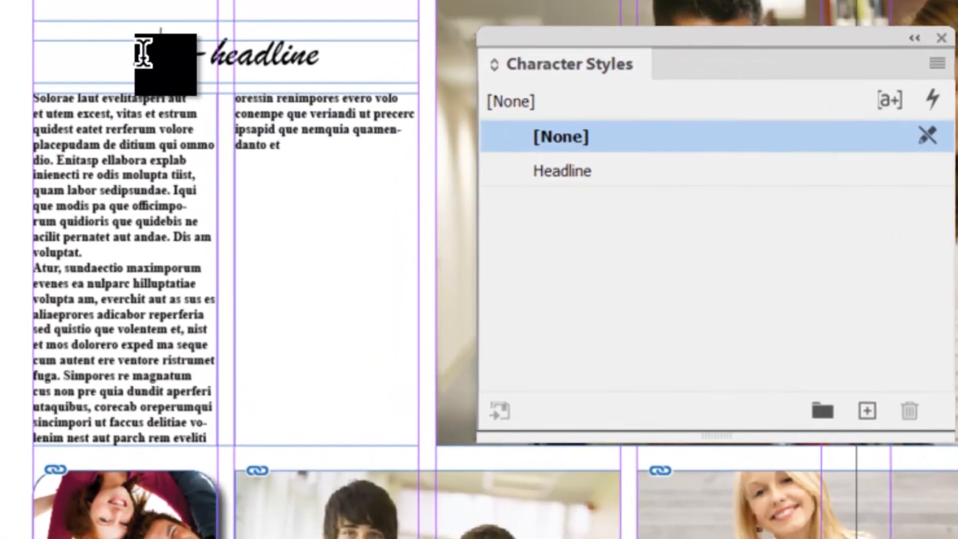
left_click_drag(91, 104, 166, 107)
left_click_drag(253, 62, 338, 60)
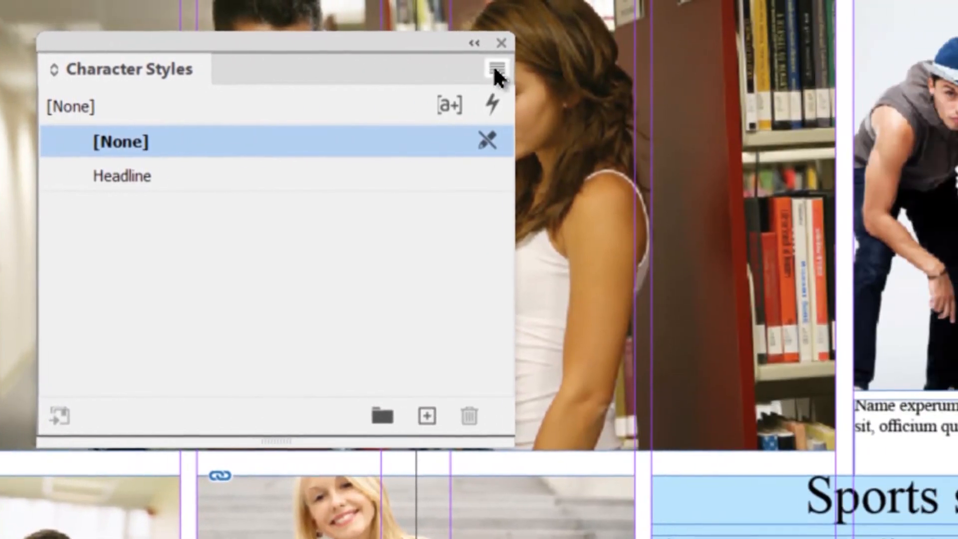
left_click(497, 69)
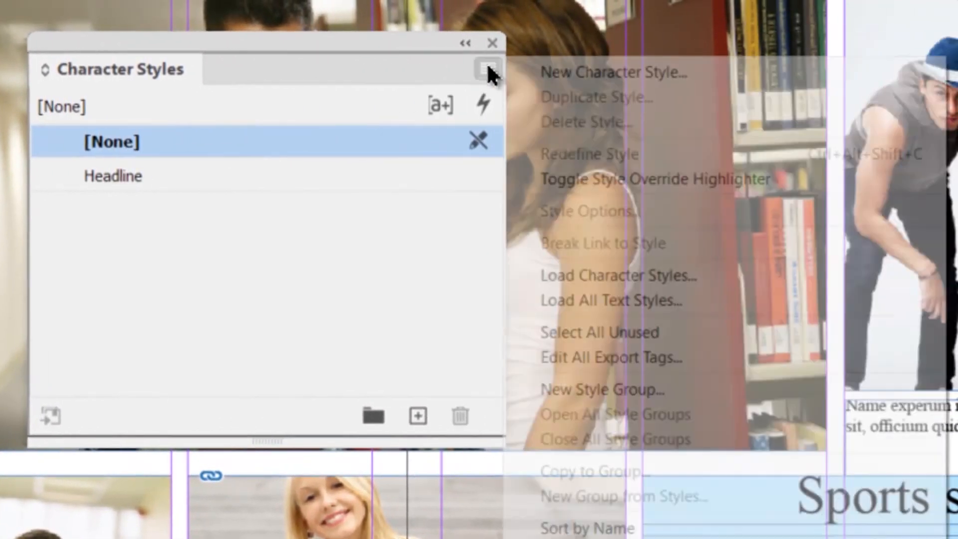
left_click(626, 74)
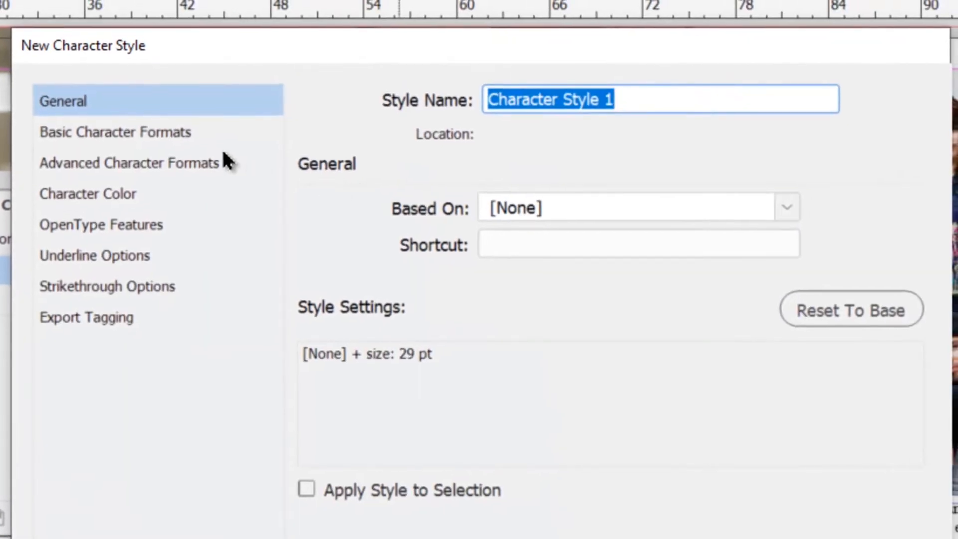
Check the new character style's basic character formats, name the style Sub-Headline and save it
left_click(112, 133)
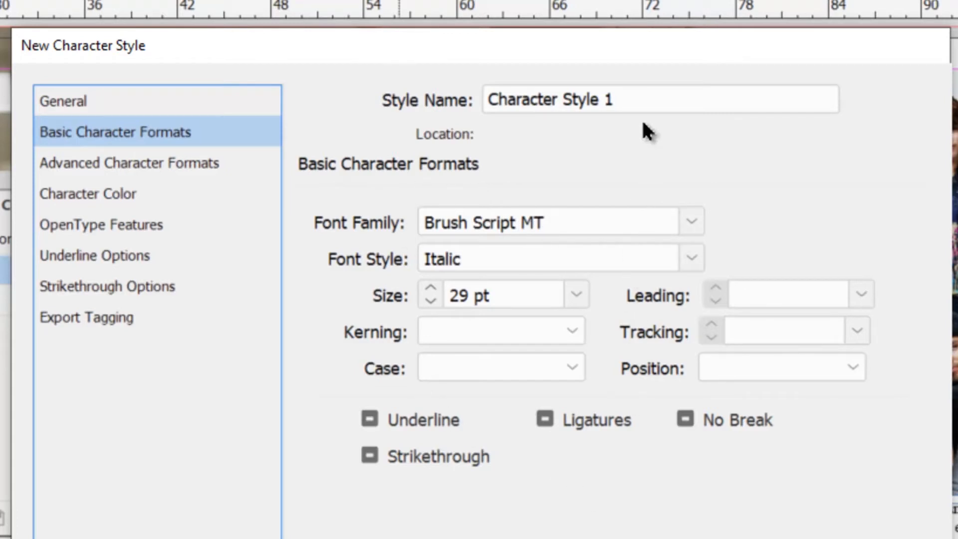
left_click_drag(642, 99, 426, 102)
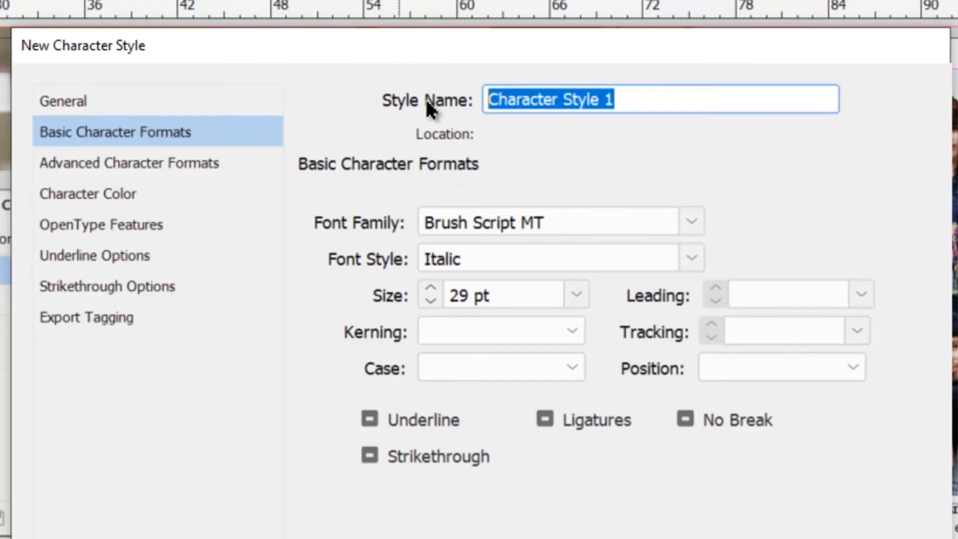
type("Sub-Headline")
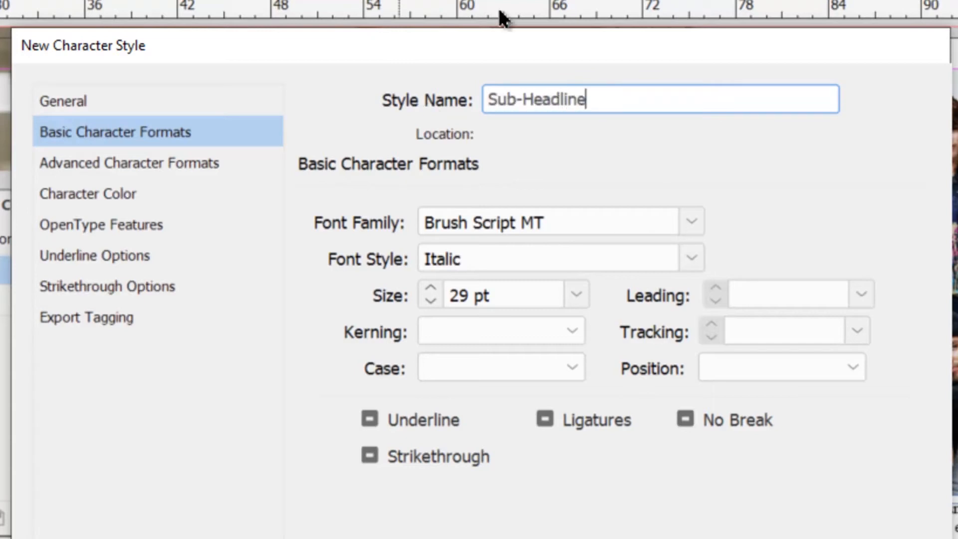
key("Return")
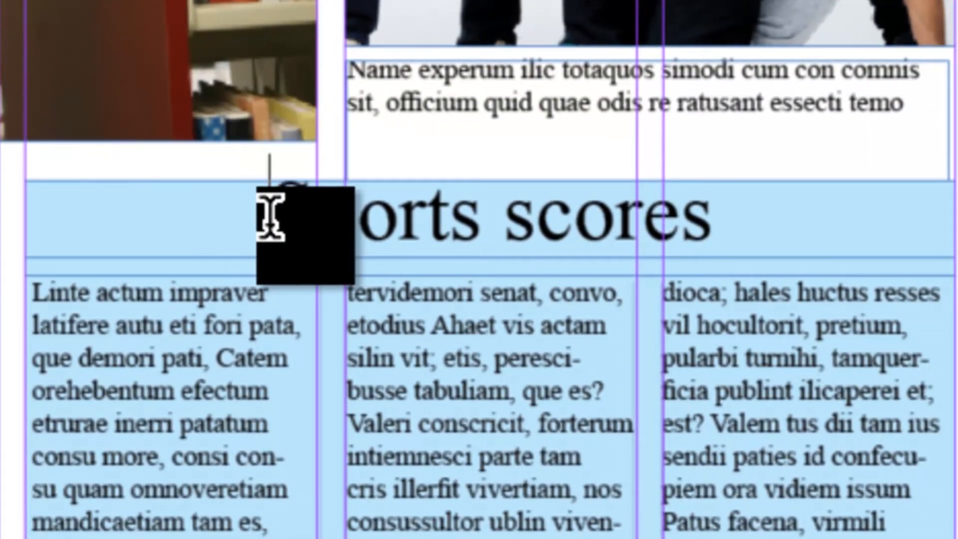
Apply the Sub-Headline character style to the "Sports scores" title
left_click_drag(265, 215, 713, 222)
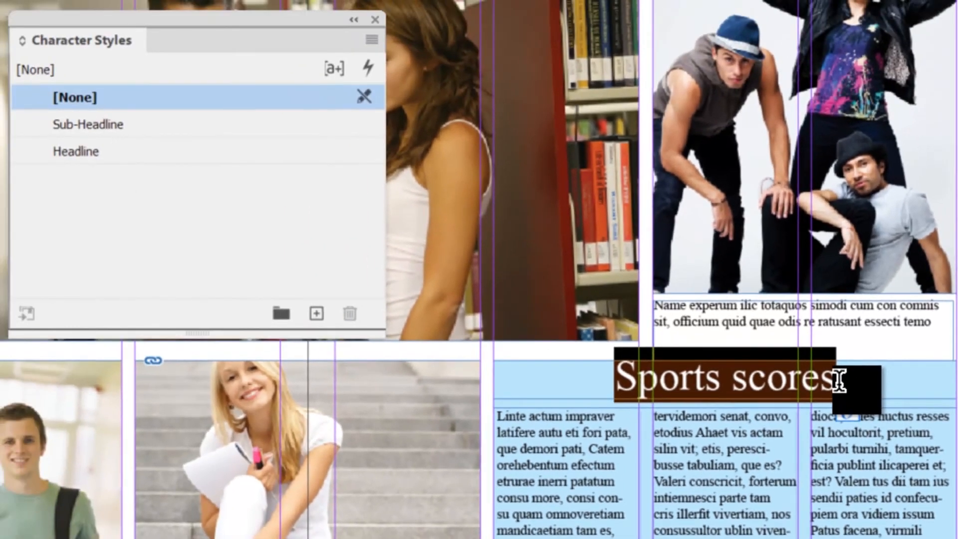
left_click(113, 125)
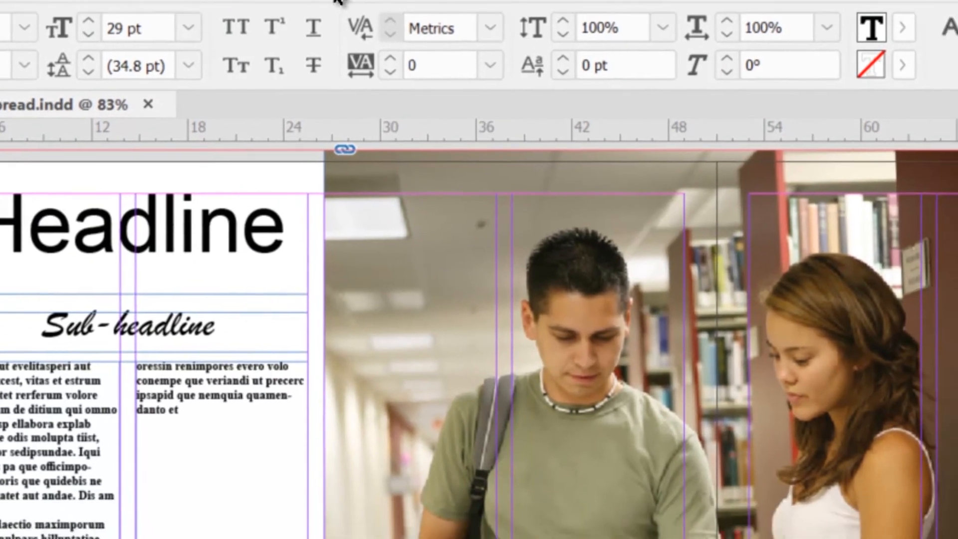
Show the paragraph styles, float them over the page and start a new paragraph style
left_click(384, 22)
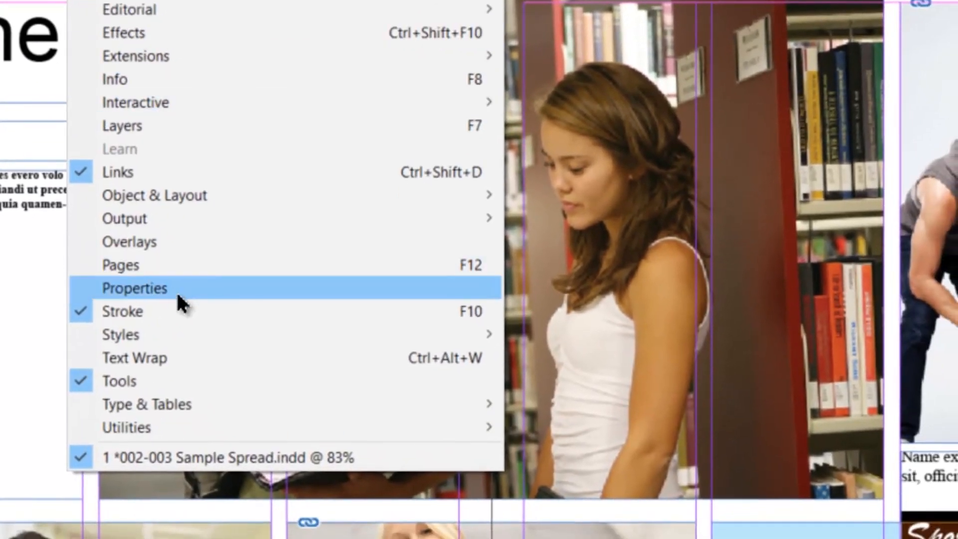
mouse_move(217, 332)
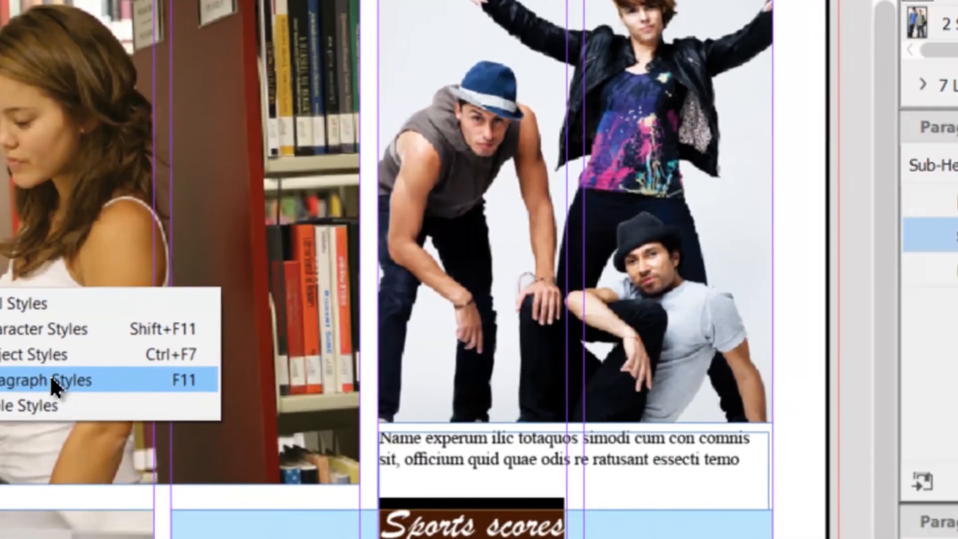
left_click(54, 387)
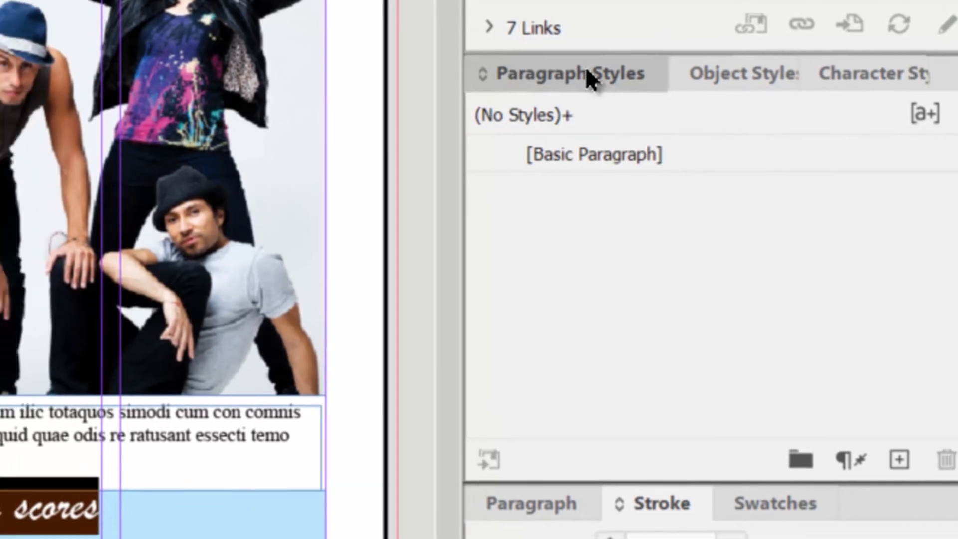
left_click_drag(545, 73, 329, 65)
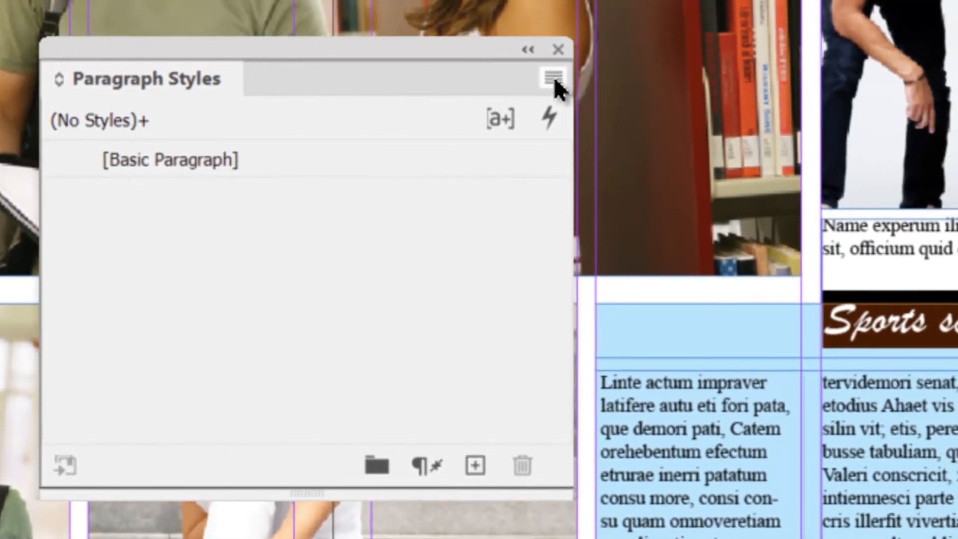
left_click(553, 77)
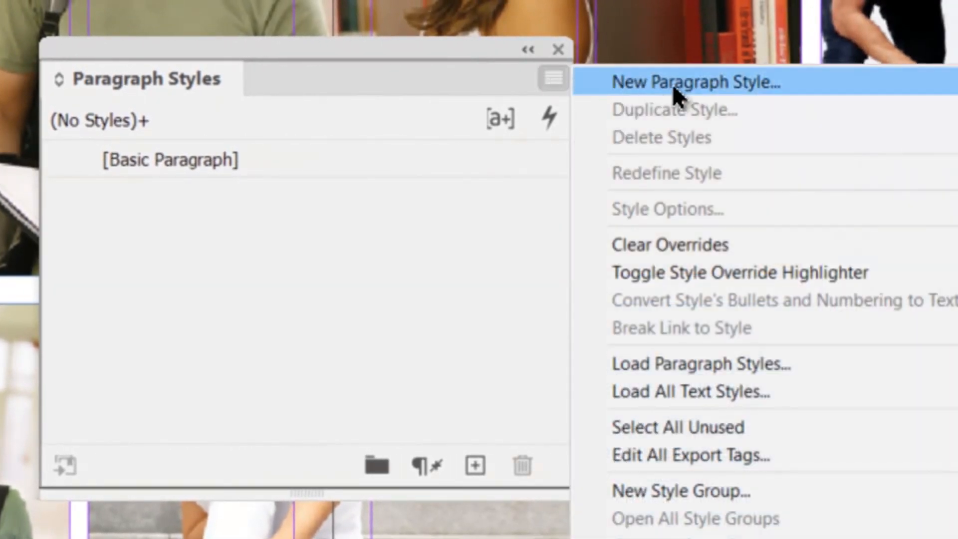
left_click(705, 83)
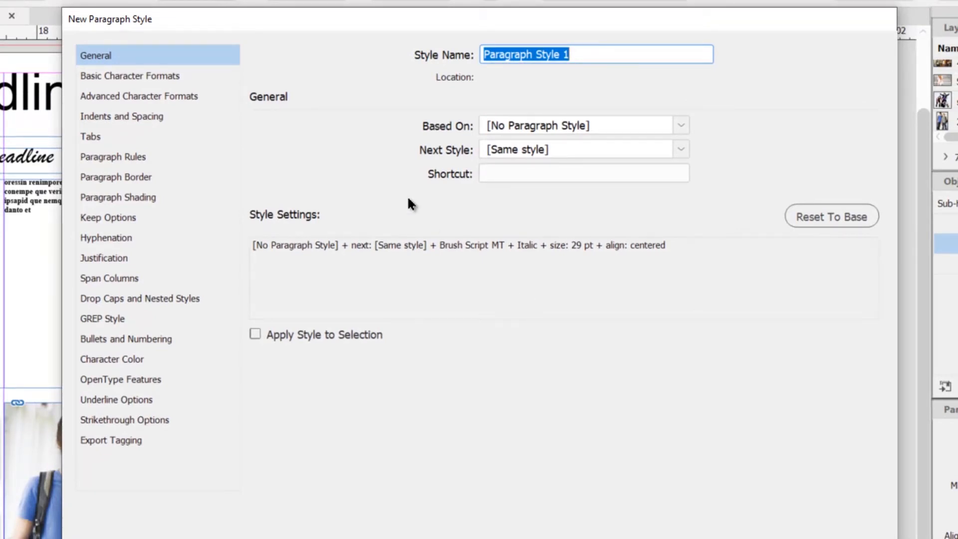
Look through the new paragraph style's character format, indent and spacing, tab, hyphenation and justification settings
left_click(136, 80)
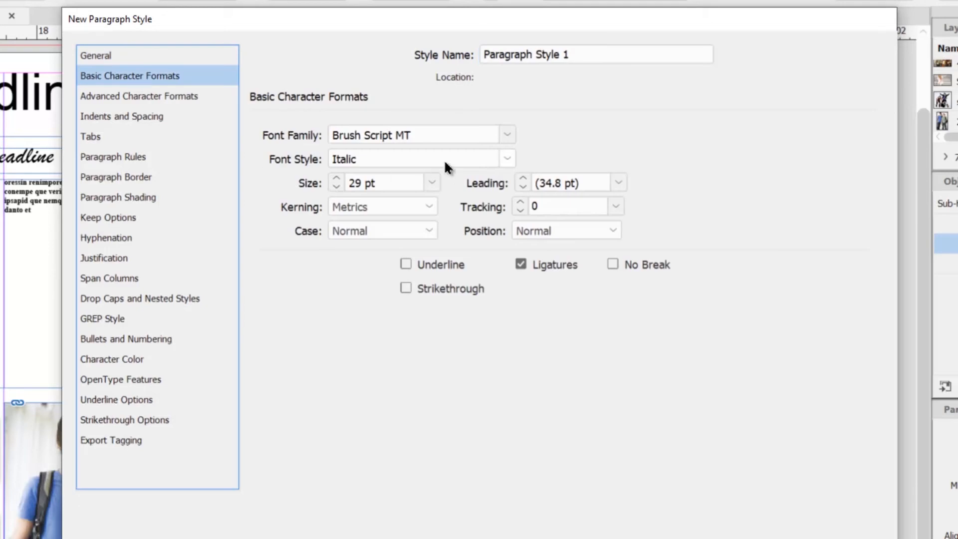
left_click(137, 98)
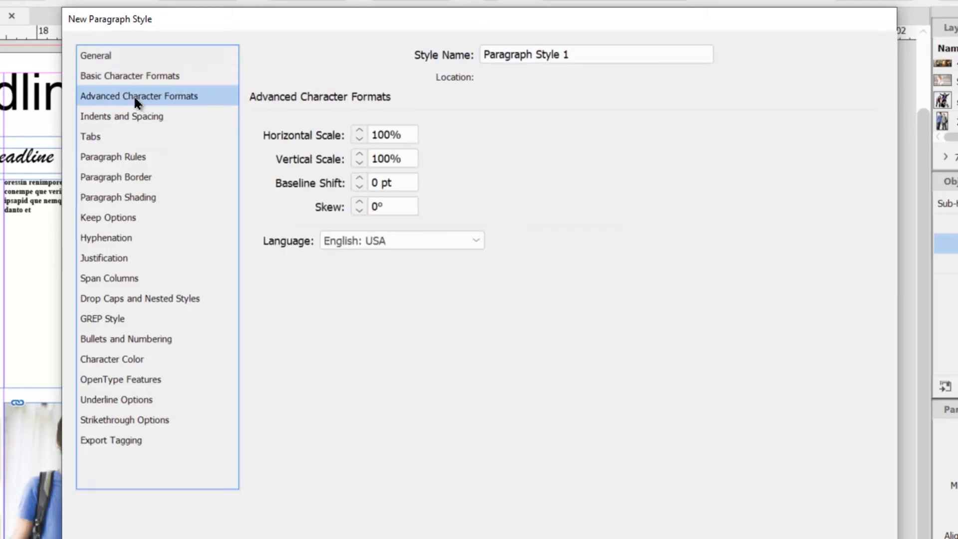
left_click(123, 117)
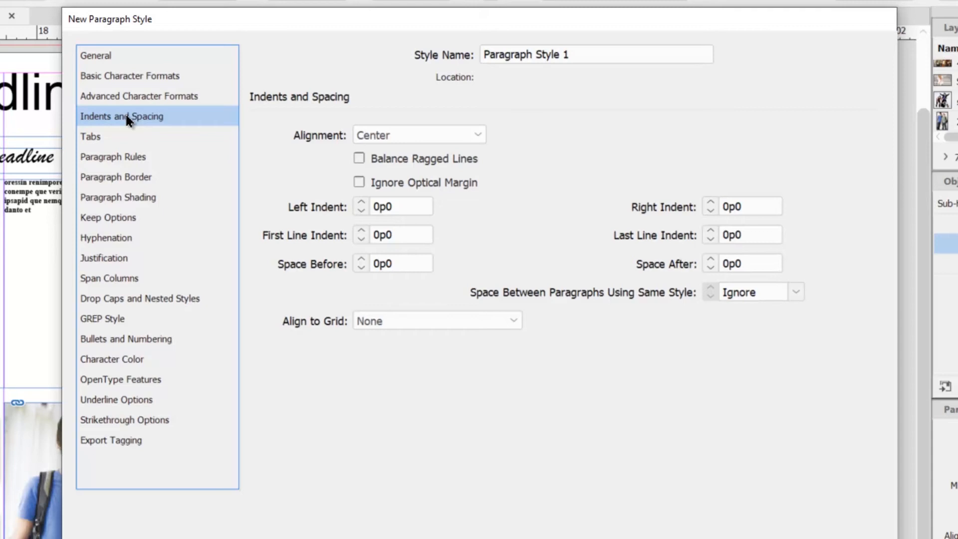
left_click(117, 134)
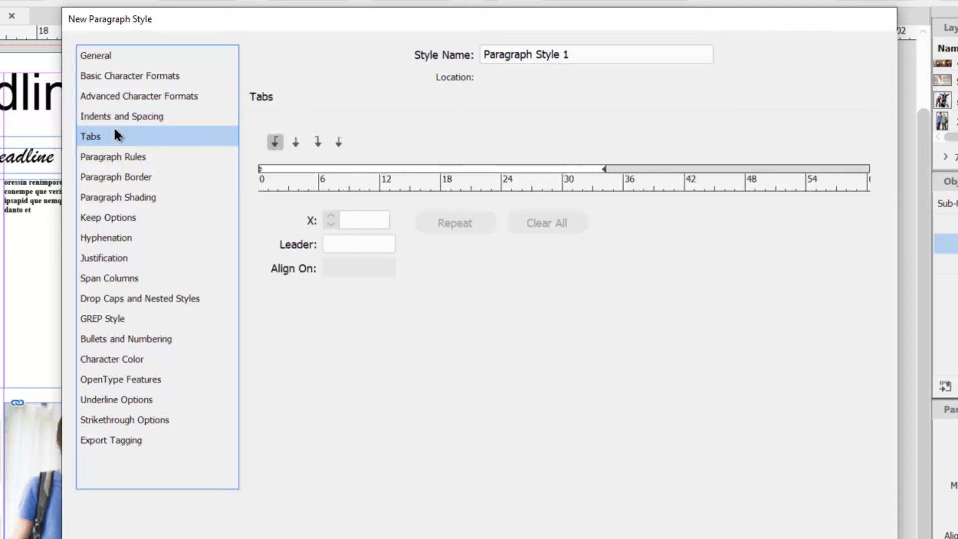
left_click(155, 197)
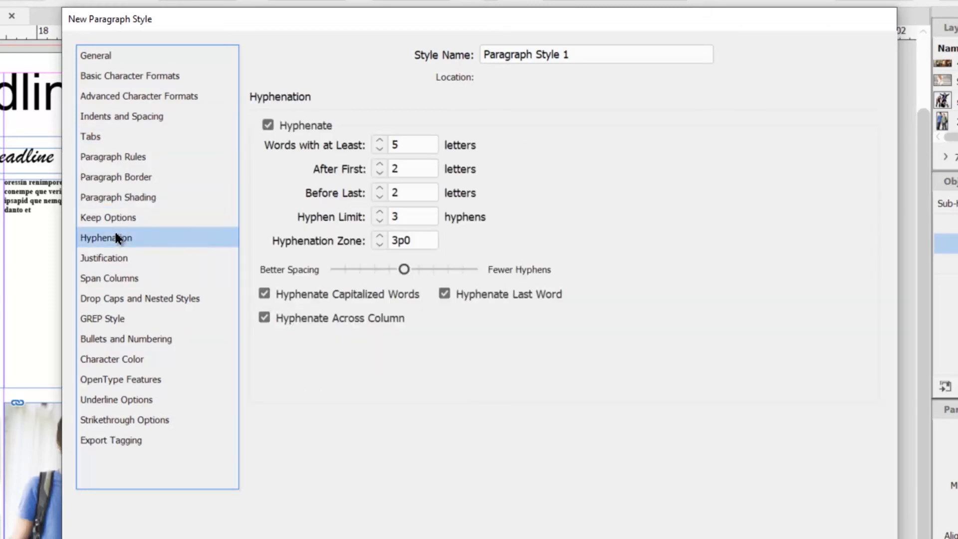
left_click(112, 261)
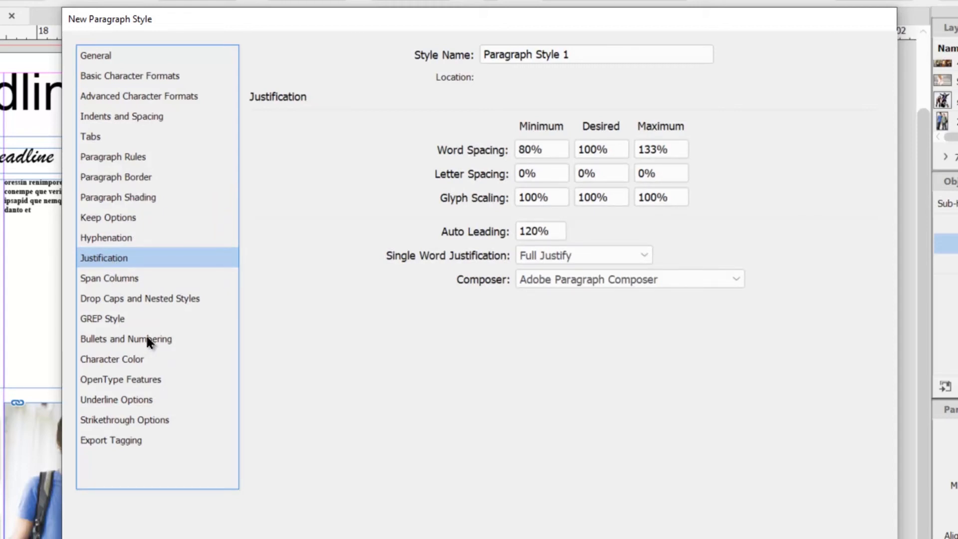
Set the new paragraph style's font to Cambria Regular at 10 pt
left_click(117, 77)
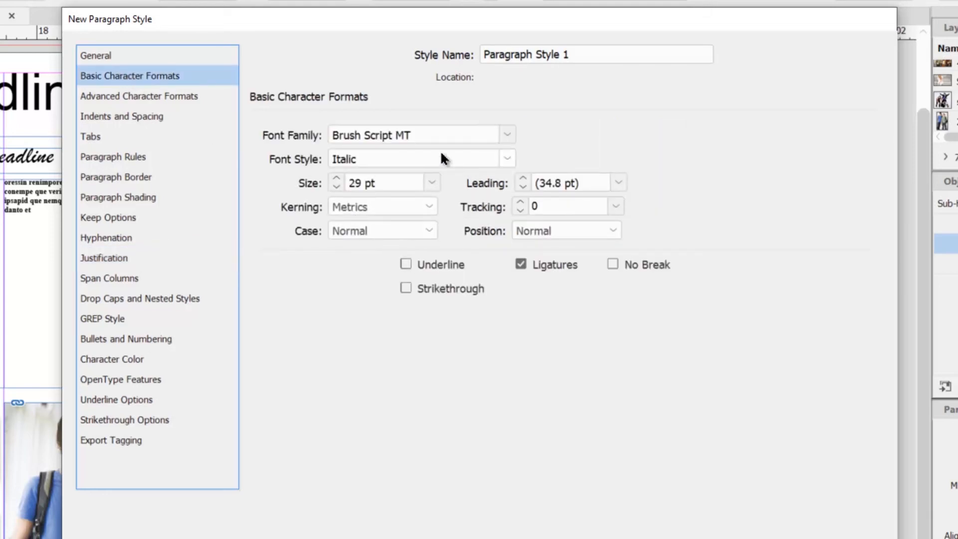
left_click(506, 133)
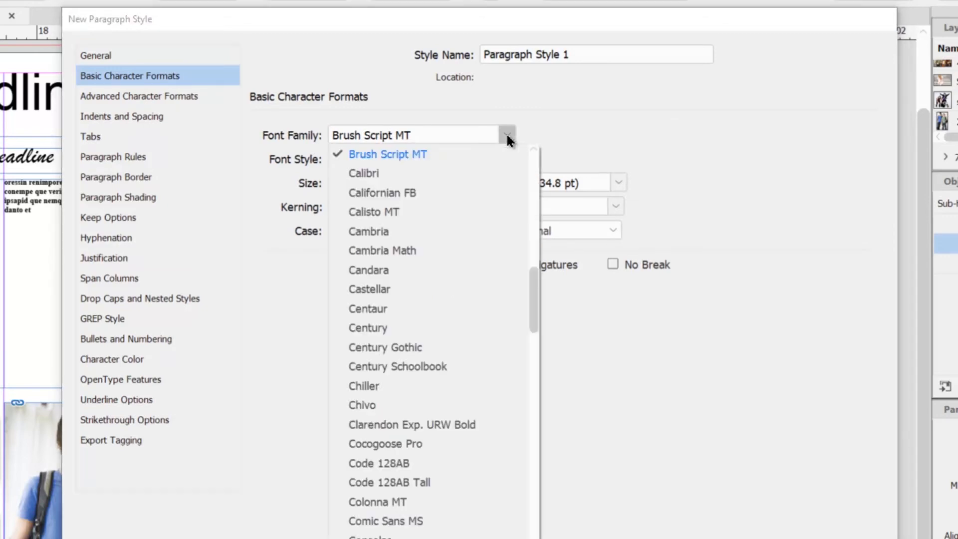
left_click(365, 231)
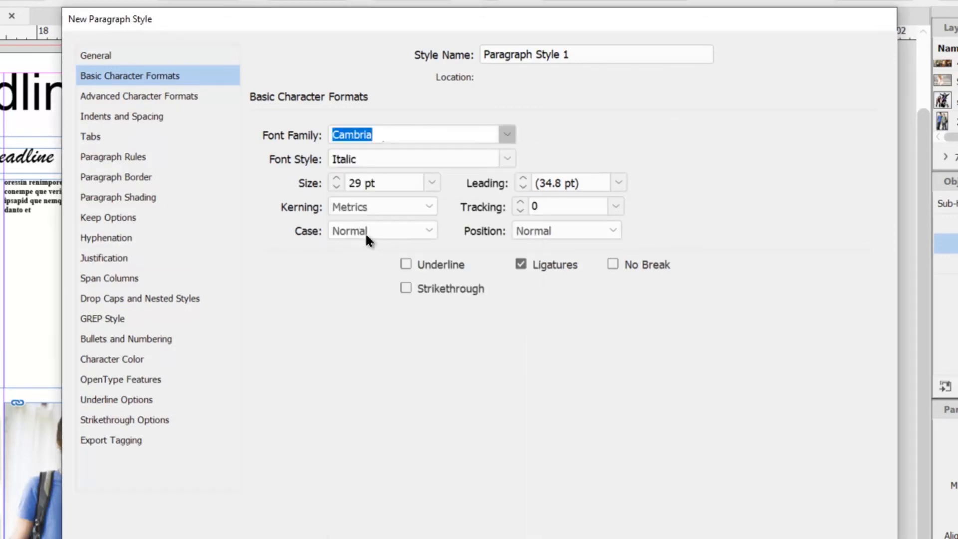
left_click(506, 159)
left_click(422, 177)
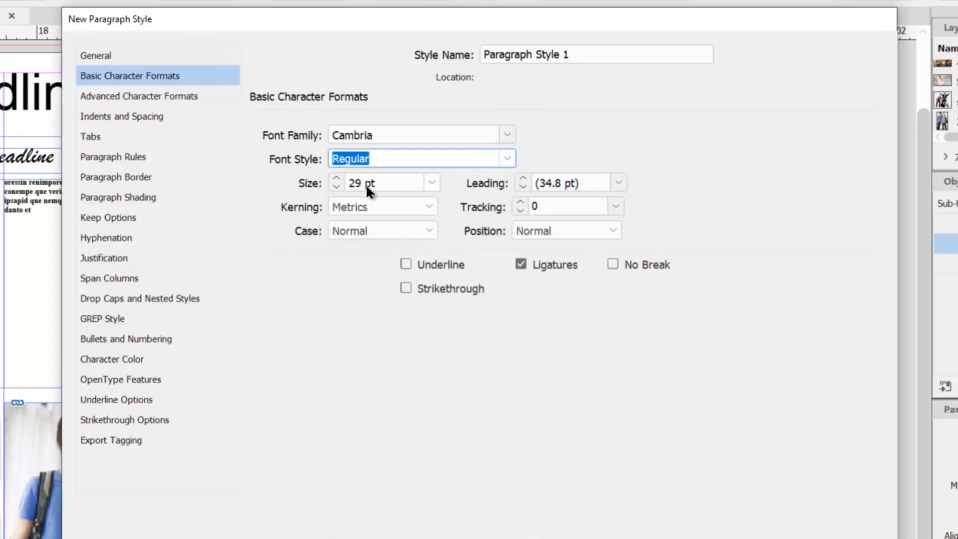
left_click(431, 182)
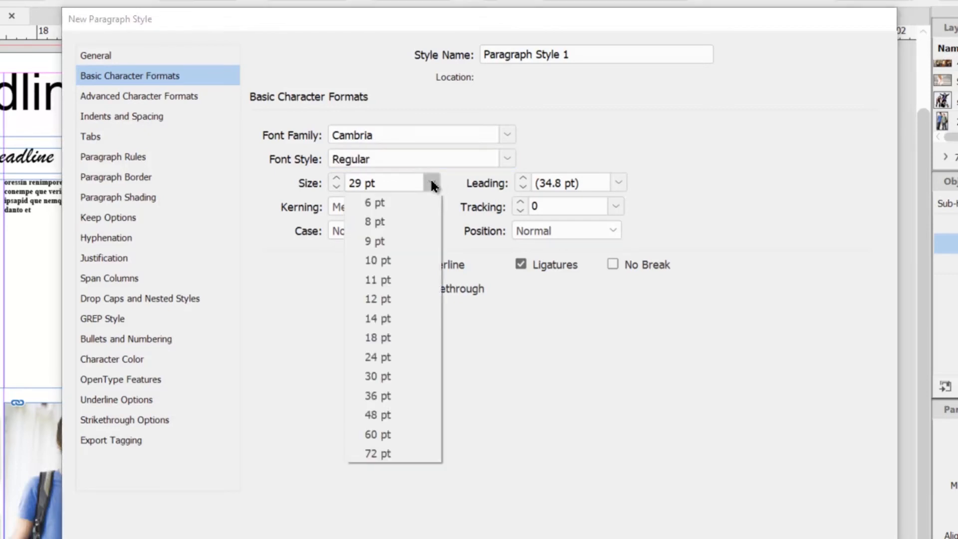
left_click(390, 259)
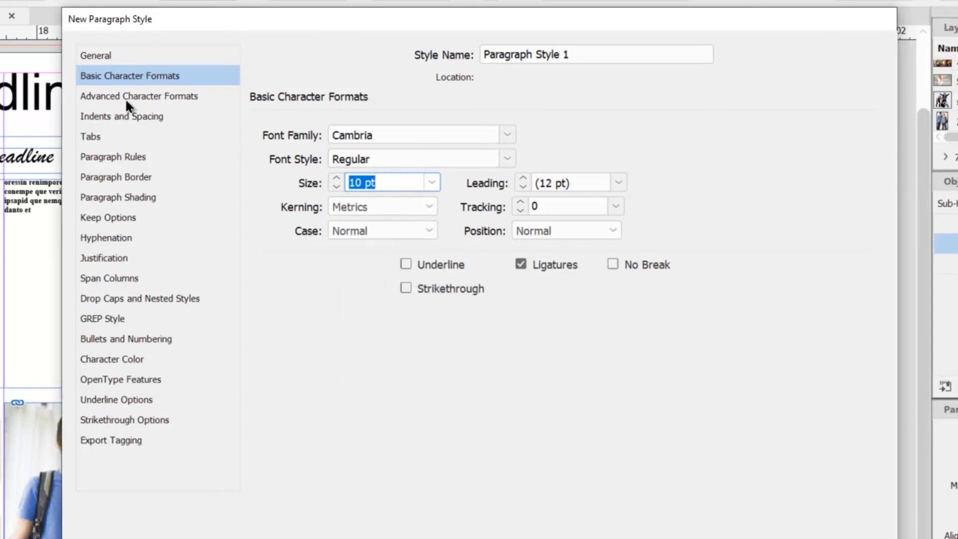
Review the style's advanced character, spacing and tab settings, and save it under the name Paragraph Style 1
left_click(105, 98)
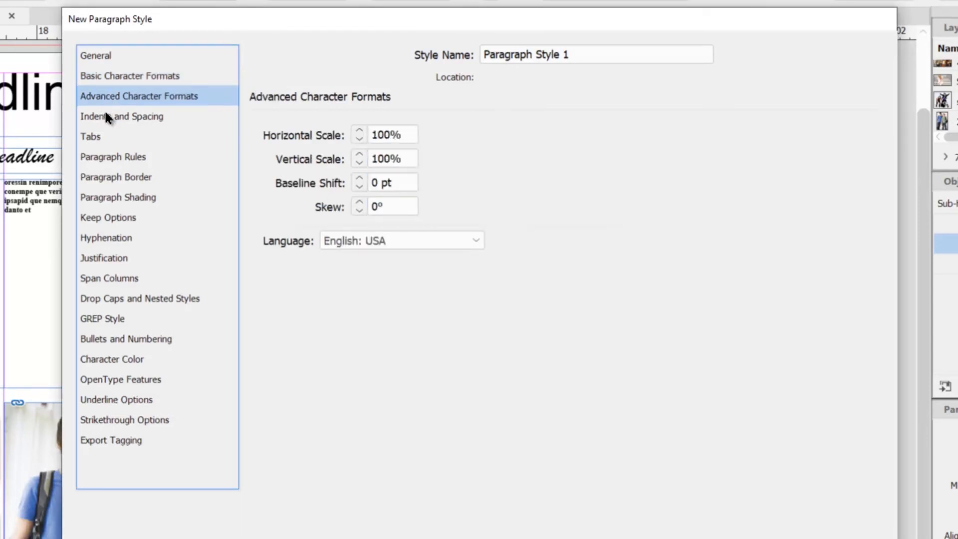
left_click(106, 117)
left_click(110, 157)
left_click(106, 140)
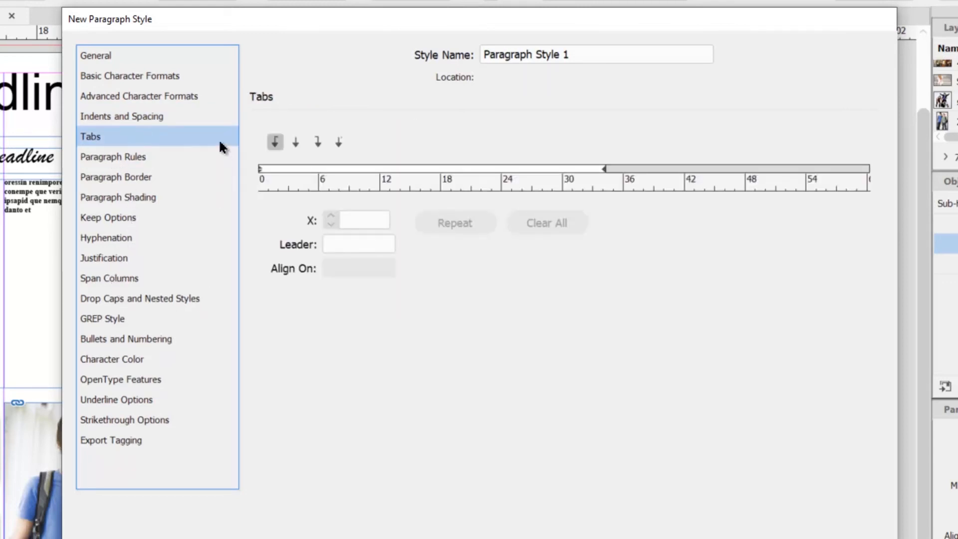
left_click(112, 56)
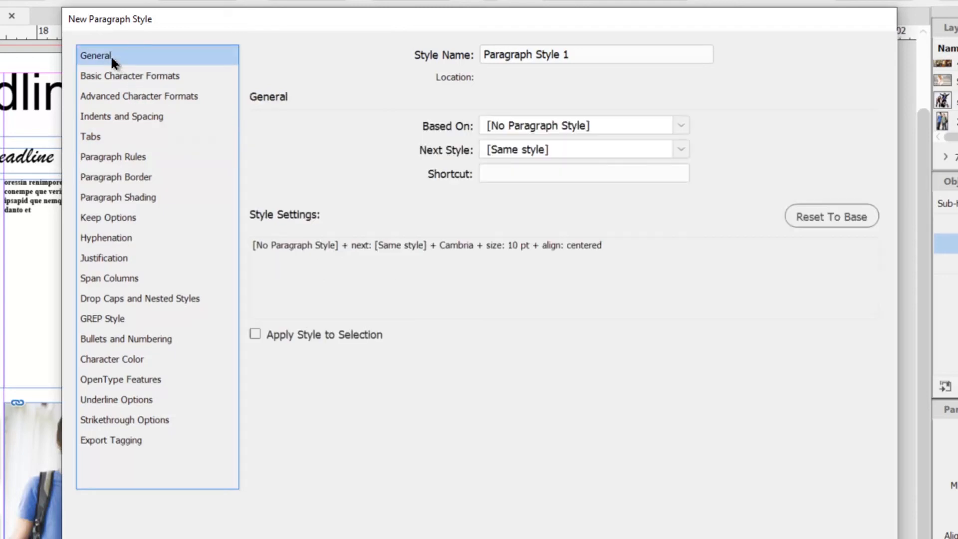
left_click_drag(579, 55, 551, 65)
left_click(550, 63)
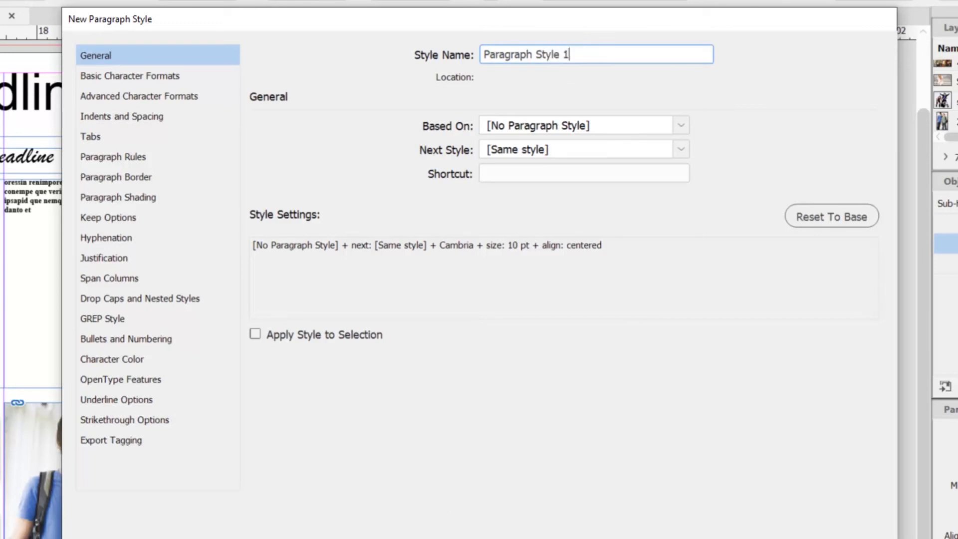
key("Return")
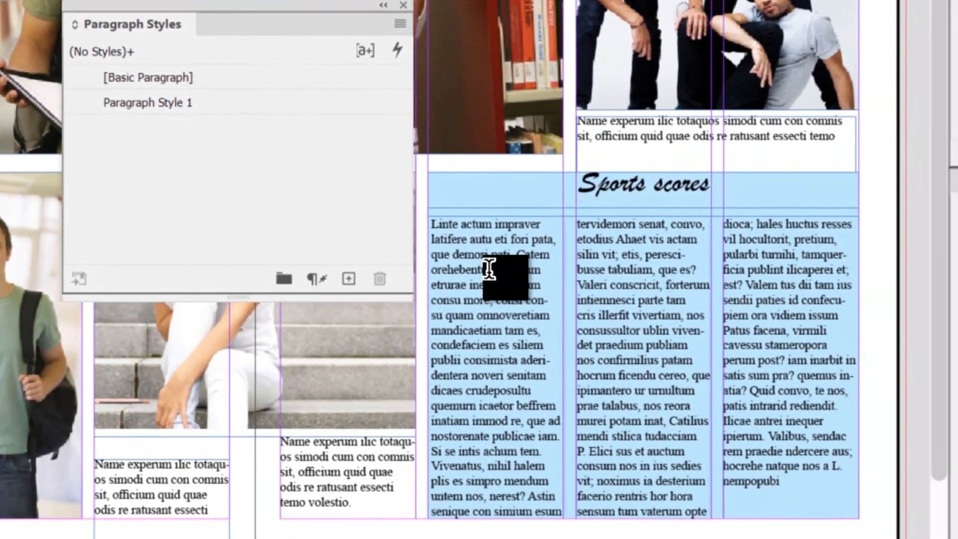
Apply Paragraph Style 1 to both paragraphs of the body text under the Sports scores heading
left_click(489, 270)
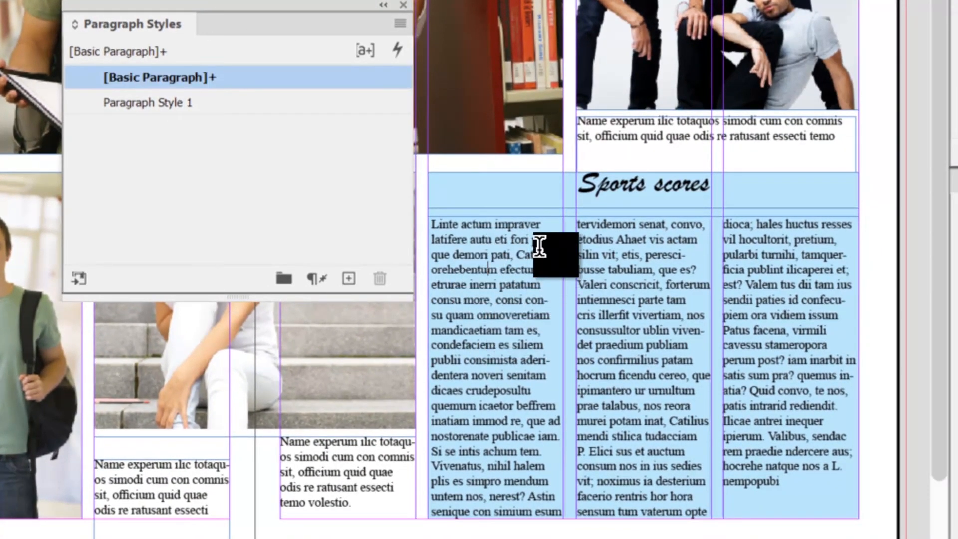
left_click(151, 102)
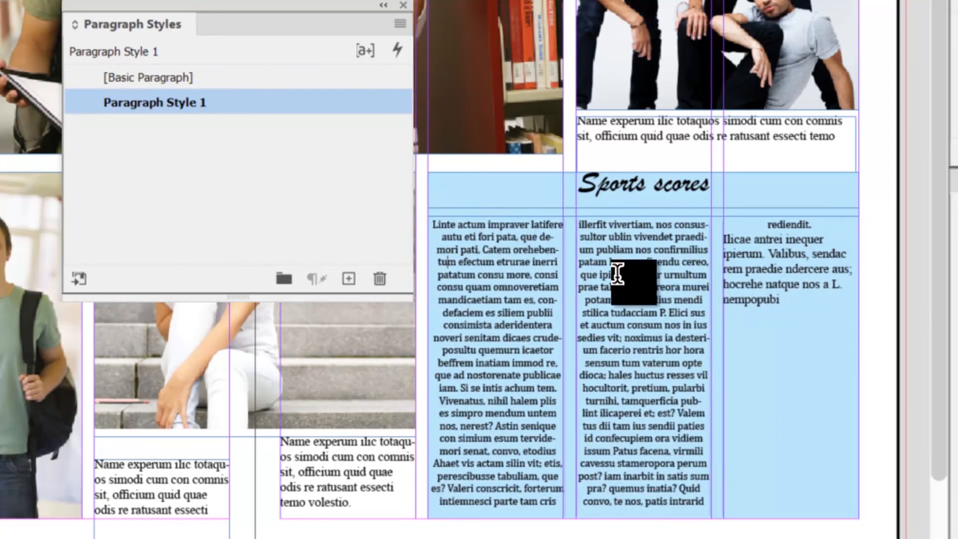
left_click(761, 253)
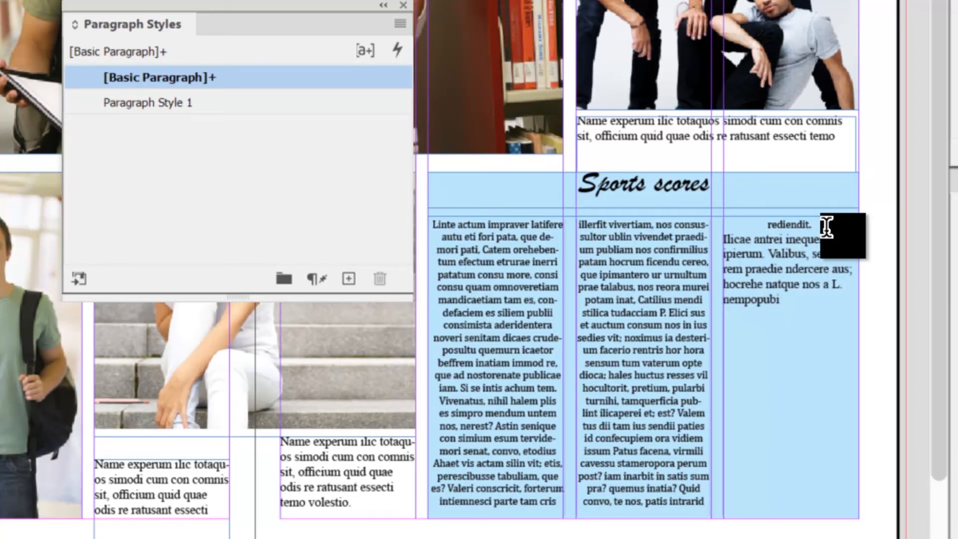
left_click(196, 102)
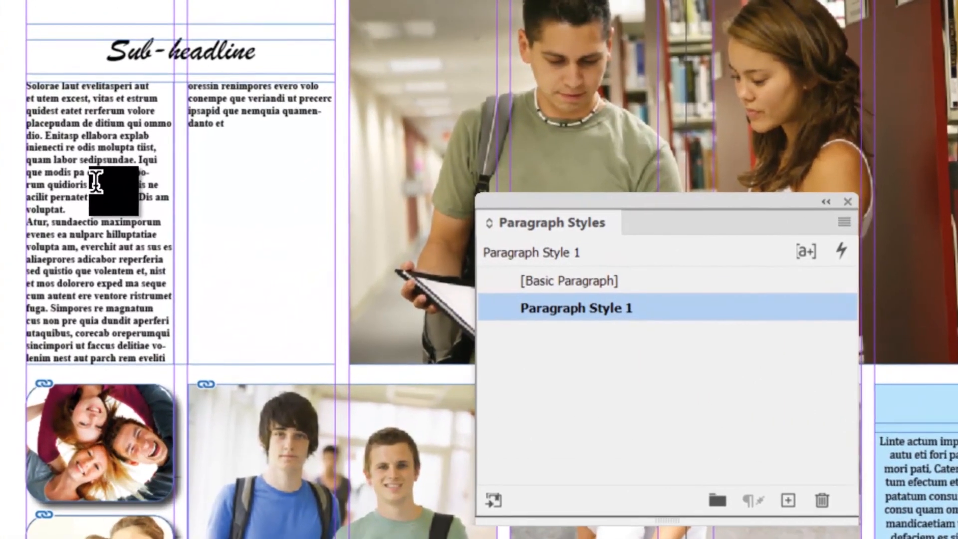
Create a paragraph style named Paragraph Style 2 from the bold body text under the Sub-headline, checking its basic character formats
left_click(122, 192)
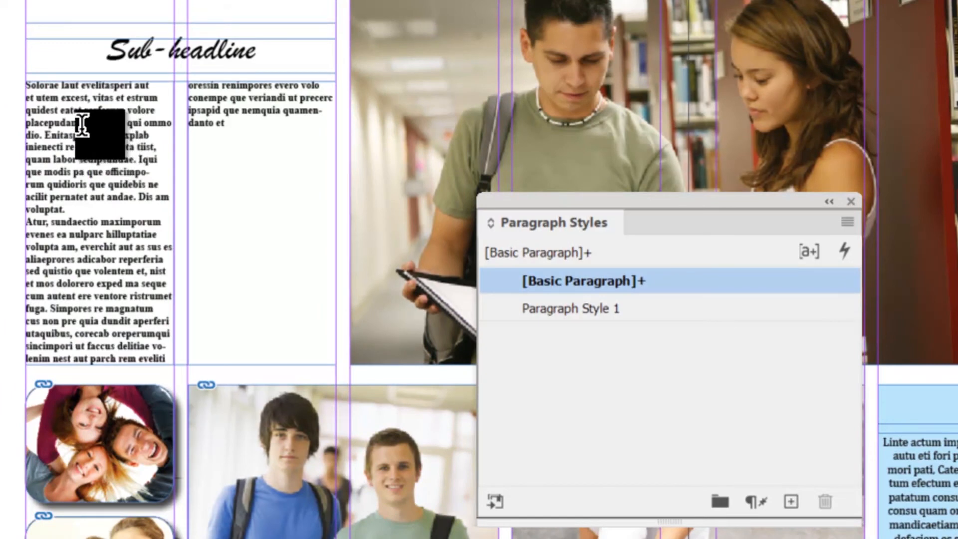
left_click(847, 223)
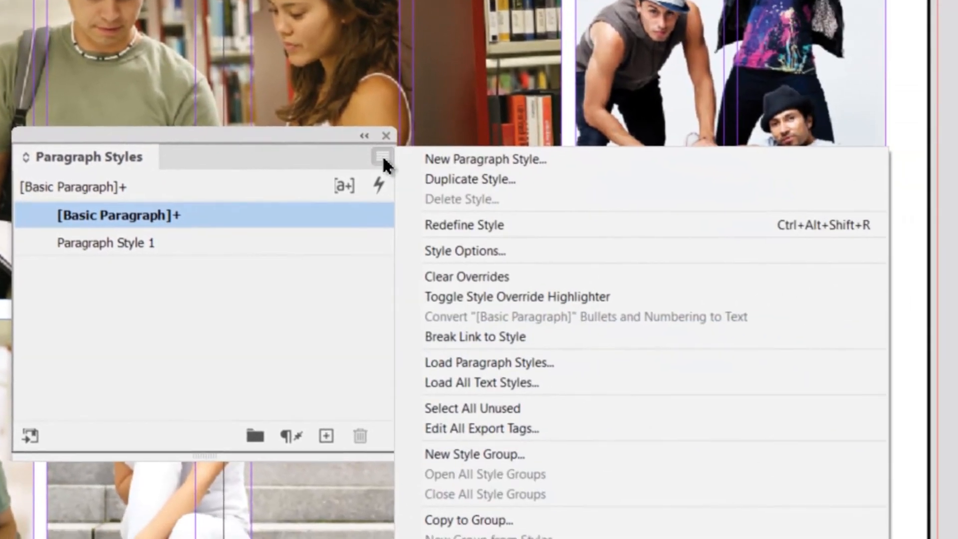
left_click(523, 158)
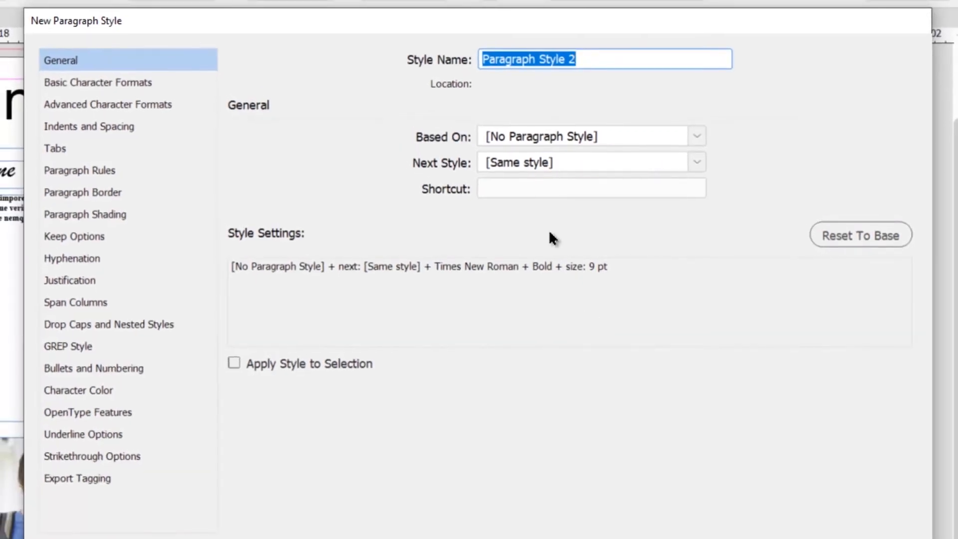
left_click(108, 85)
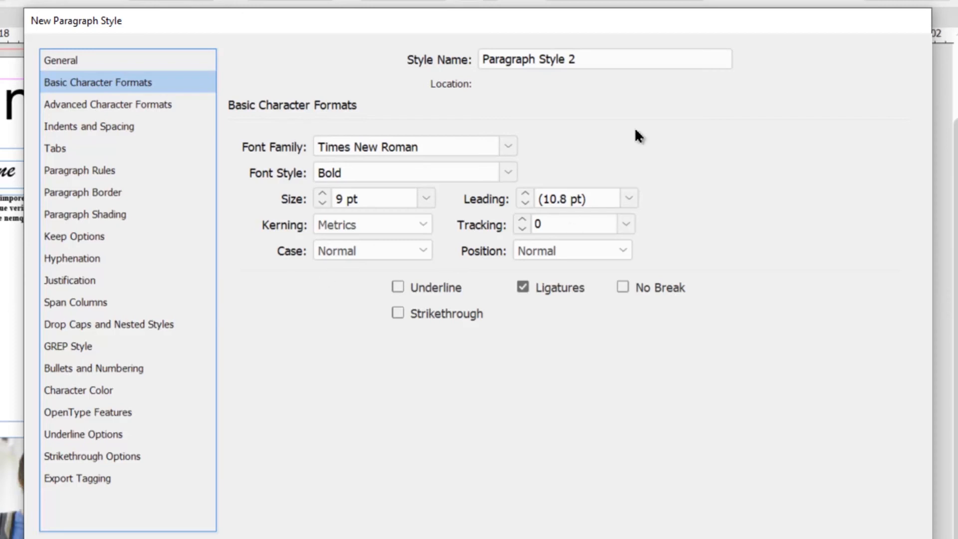
left_click(602, 57)
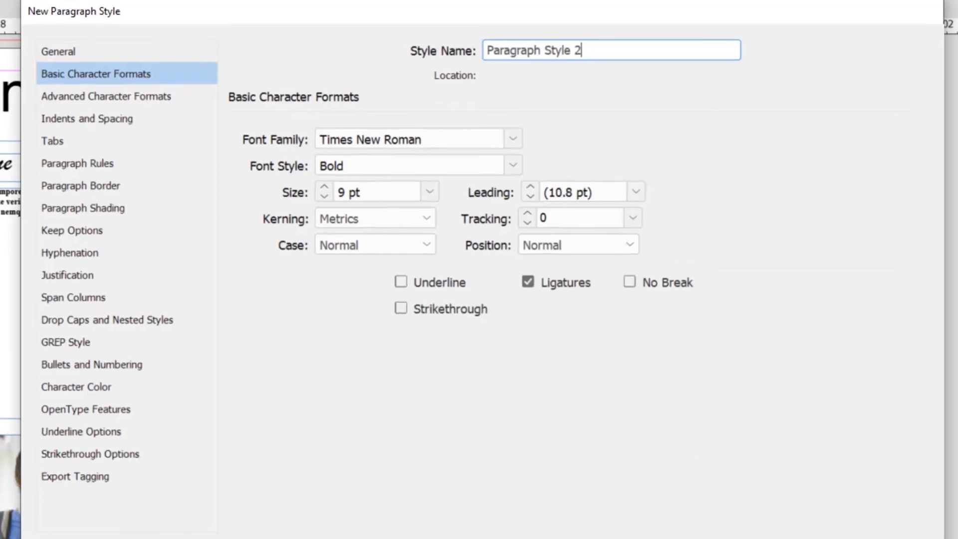
key("Return")
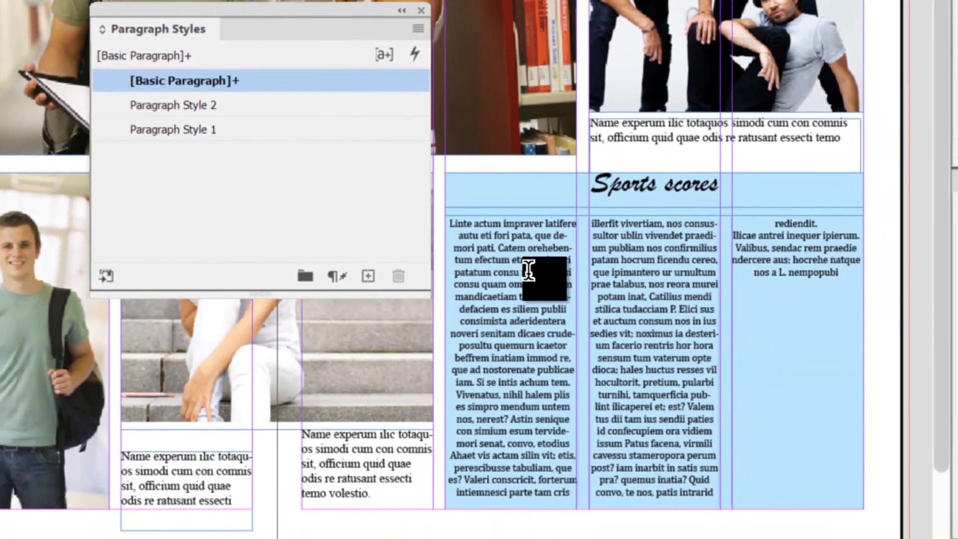
Apply Paragraph Style 2 to both body paragraphs of the Sports scores story
left_click(622, 314)
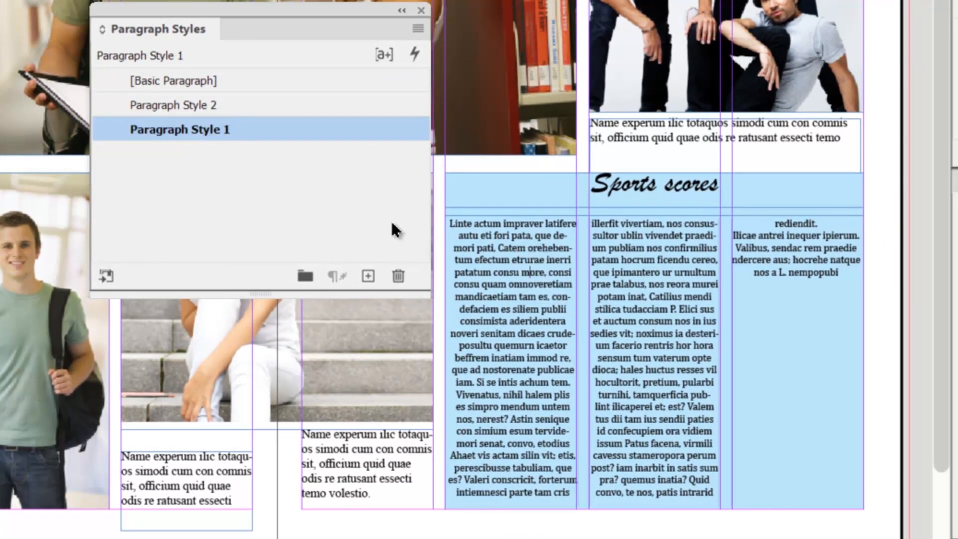
left_click(169, 105)
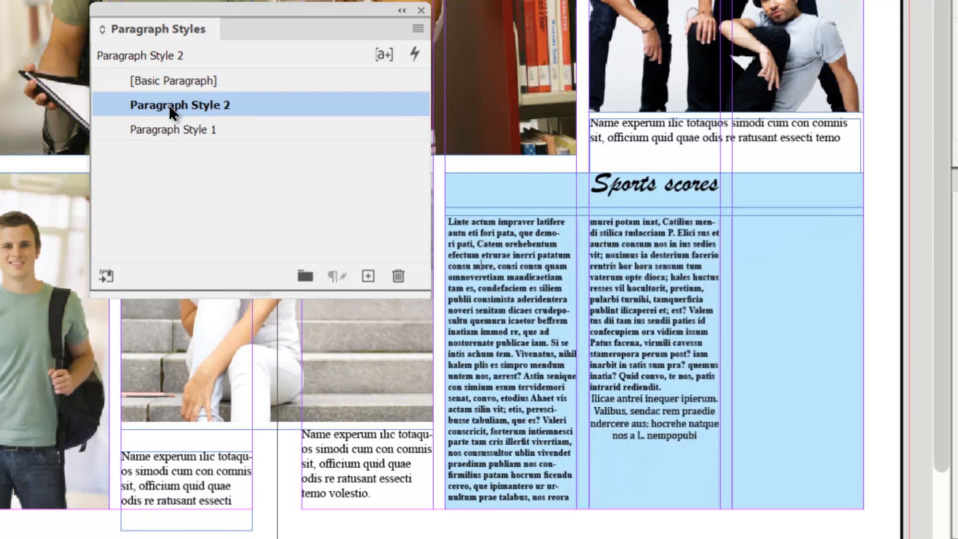
left_click(643, 409)
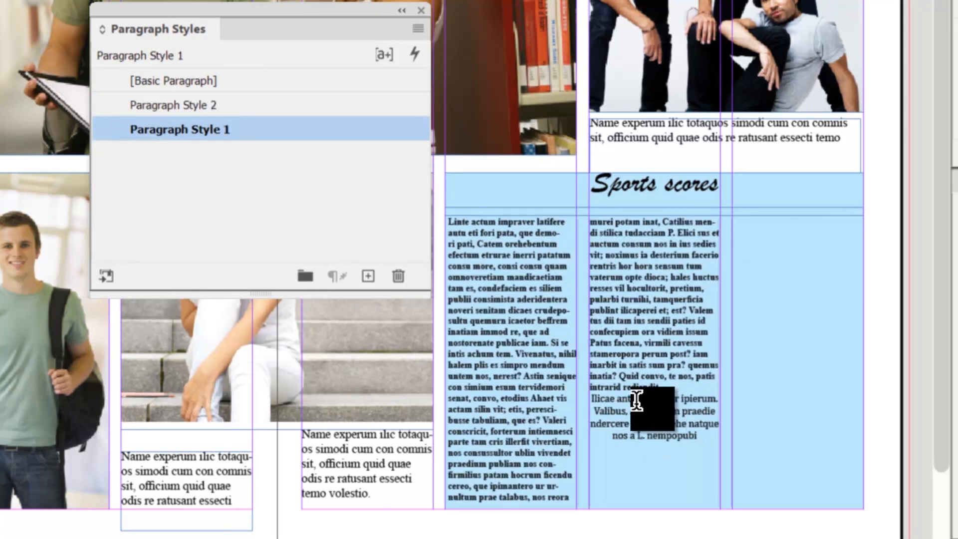
left_click(215, 107)
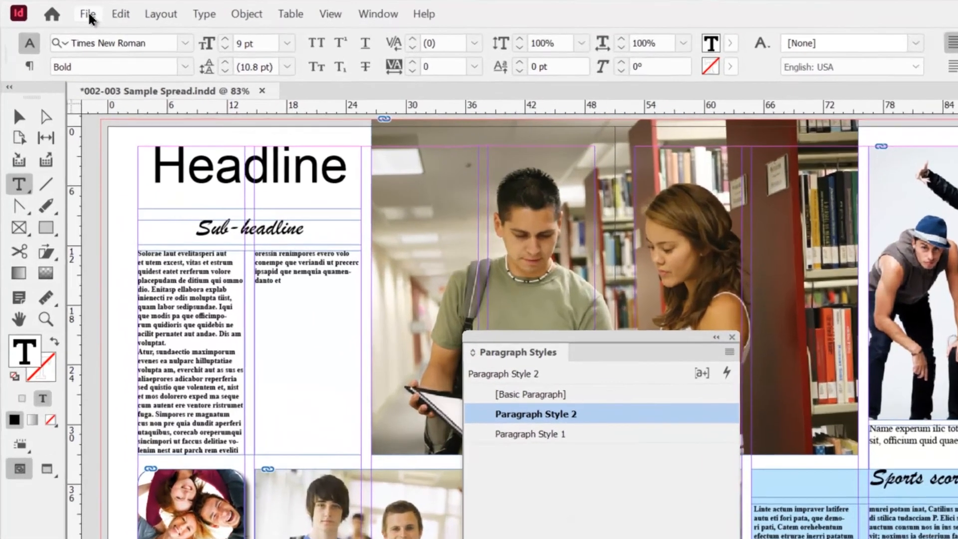
Save the spread as an InDesign 2021 template named 002-003 Sample Spread.indt in the Good layout example Folder
left_click(58, 9)
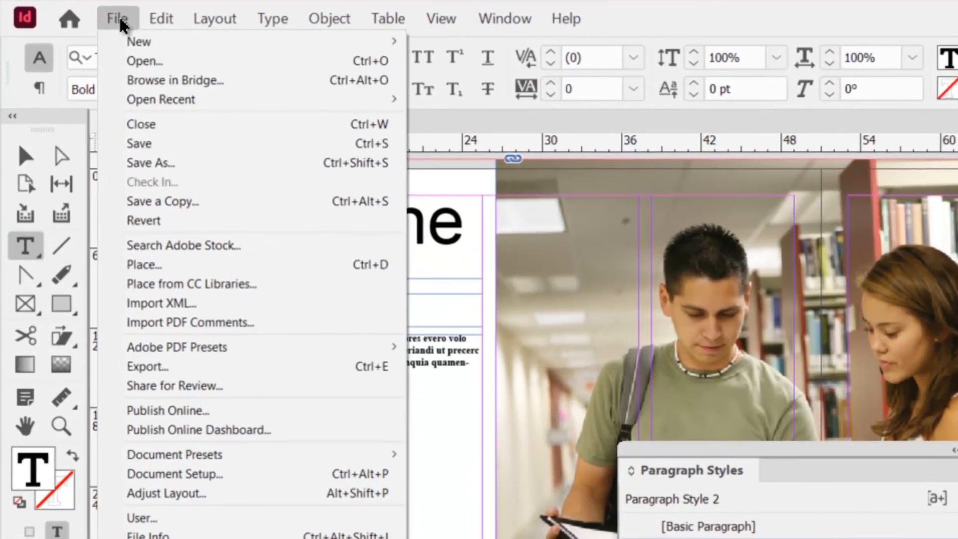
left_click(165, 165)
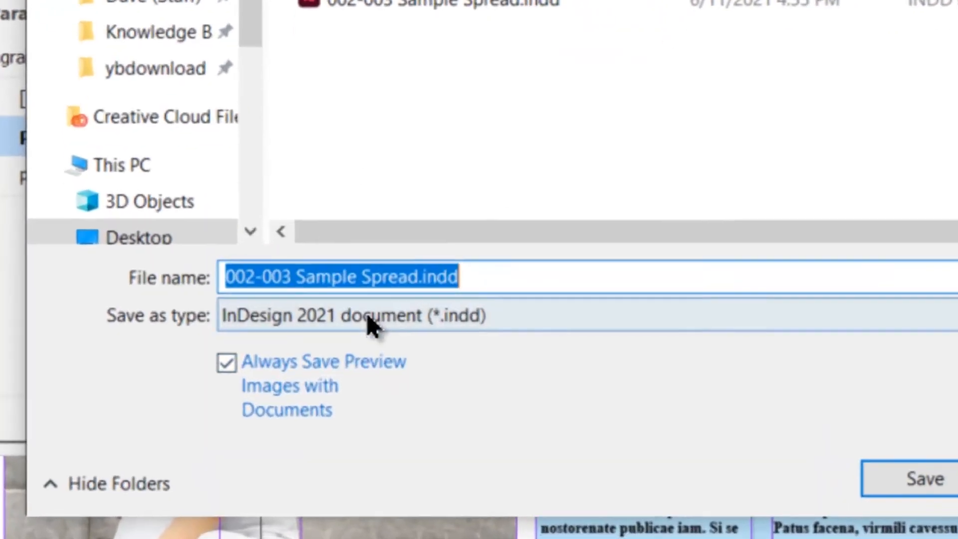
left_click(351, 400)
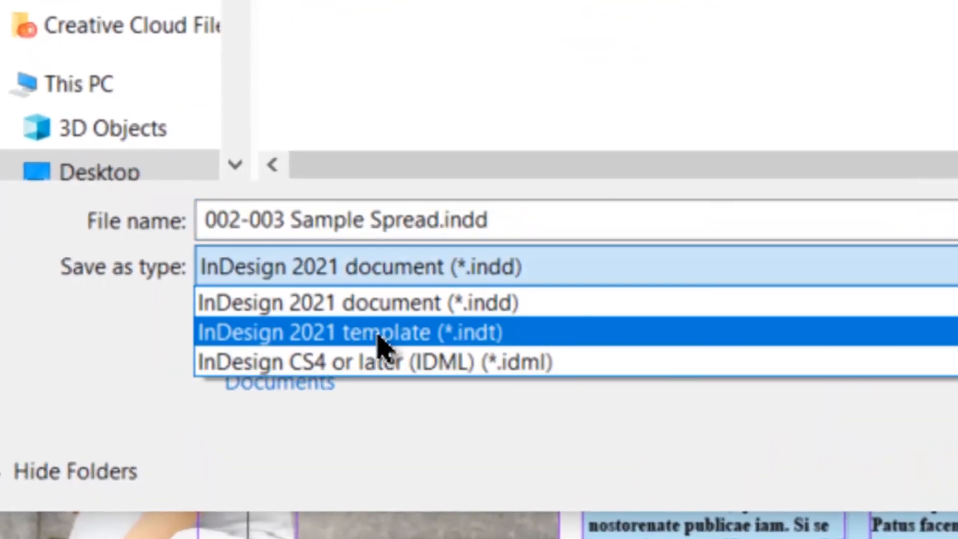
left_click(382, 344)
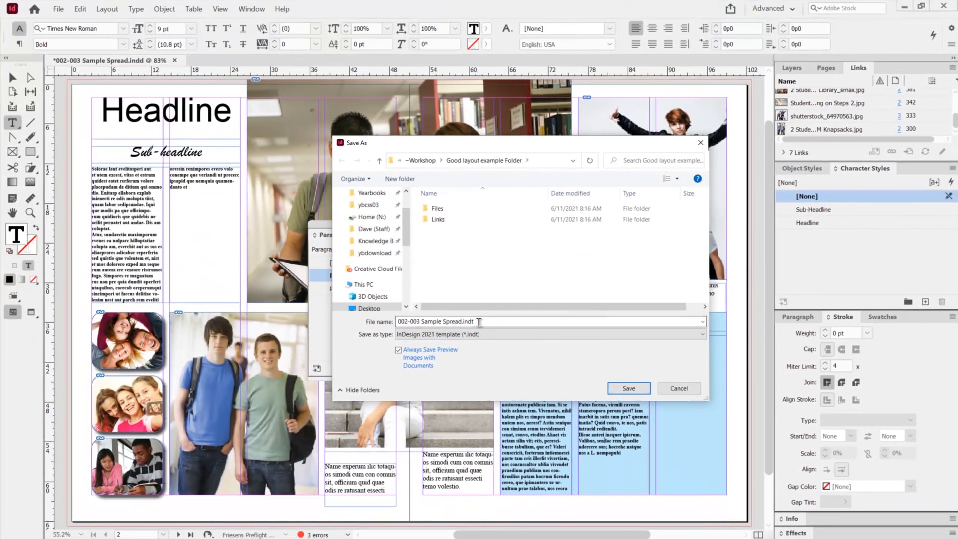
left_click(641, 389)
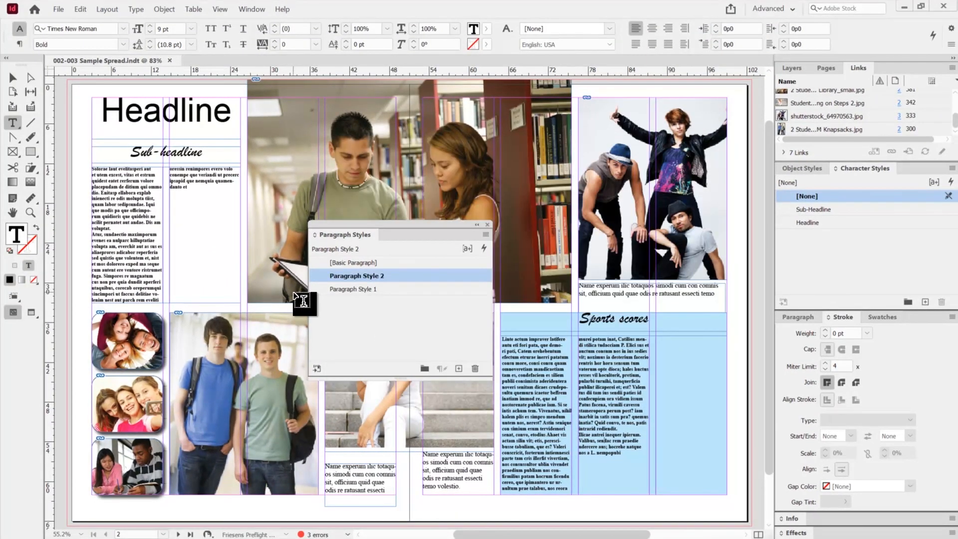